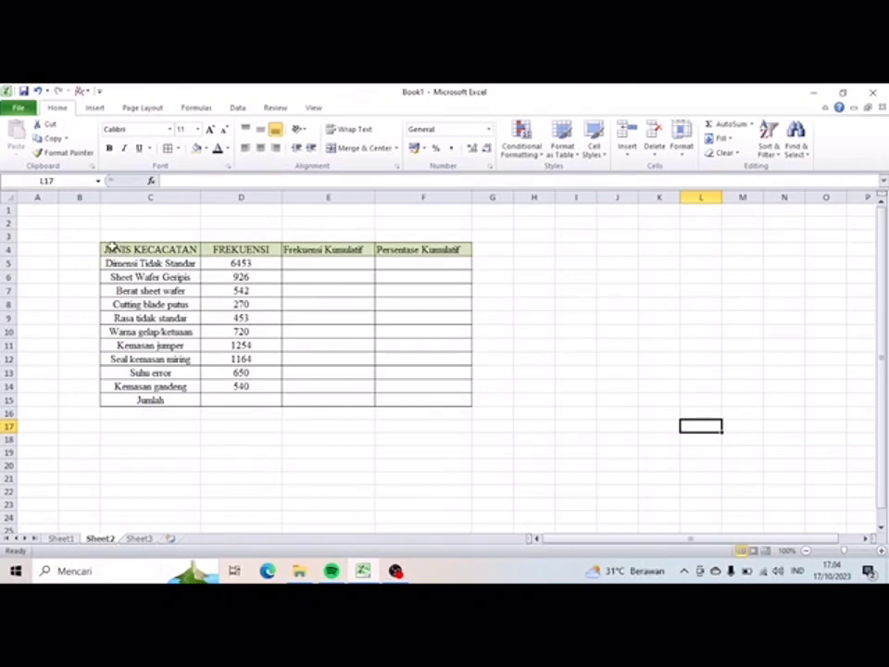
Sort the defect table C4:D14 by FREKUENSI values from largest to smallest, treating the first row as headers.
{"action": "left_click_drag", "start_coordinate": [109, 248], "coordinate": [264, 396]}
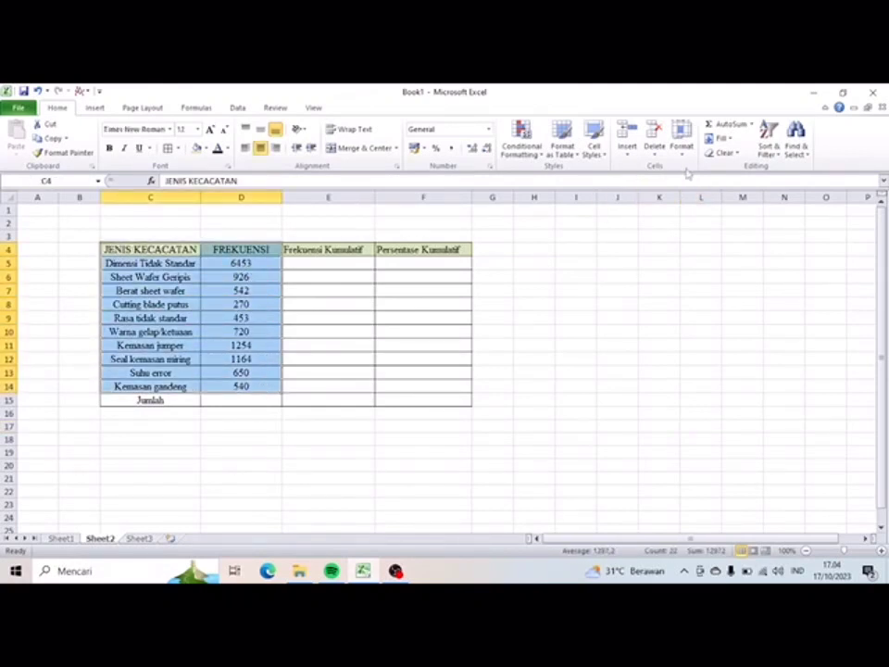
{"action": "left_click", "coordinate": [769, 146]}
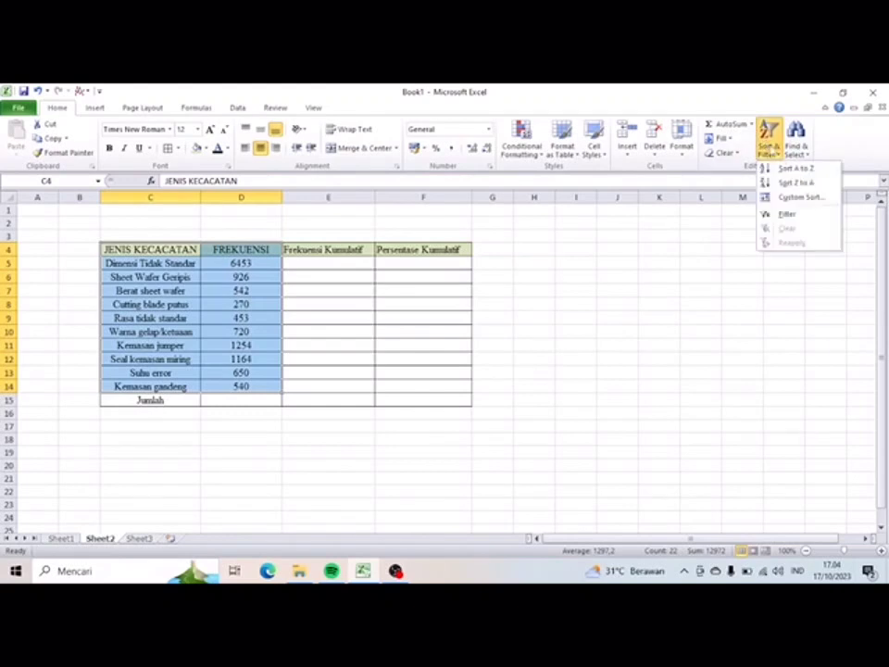
{"action": "left_click", "coordinate": [801, 200]}
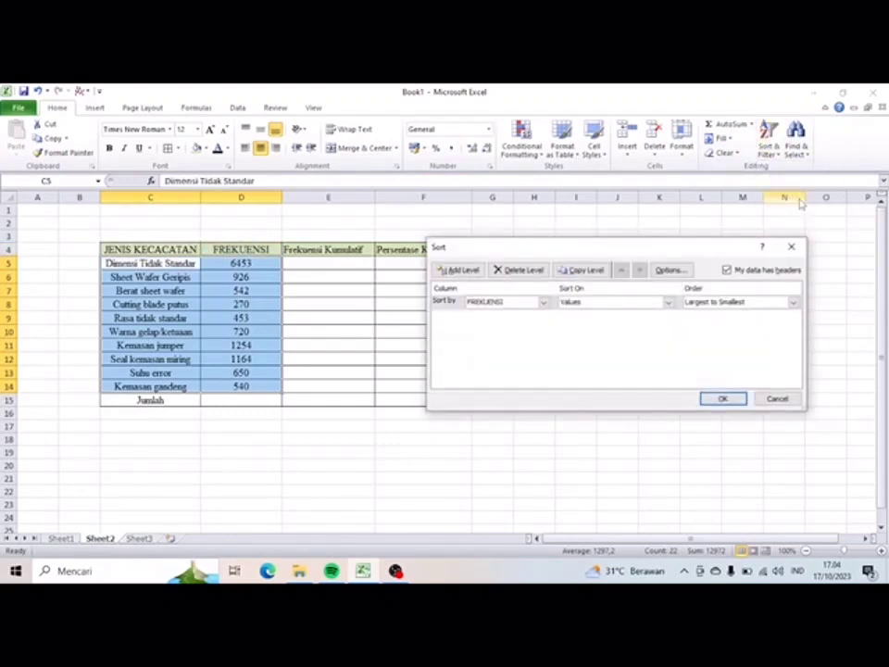
{"action": "left_click", "coordinate": [544, 303]}
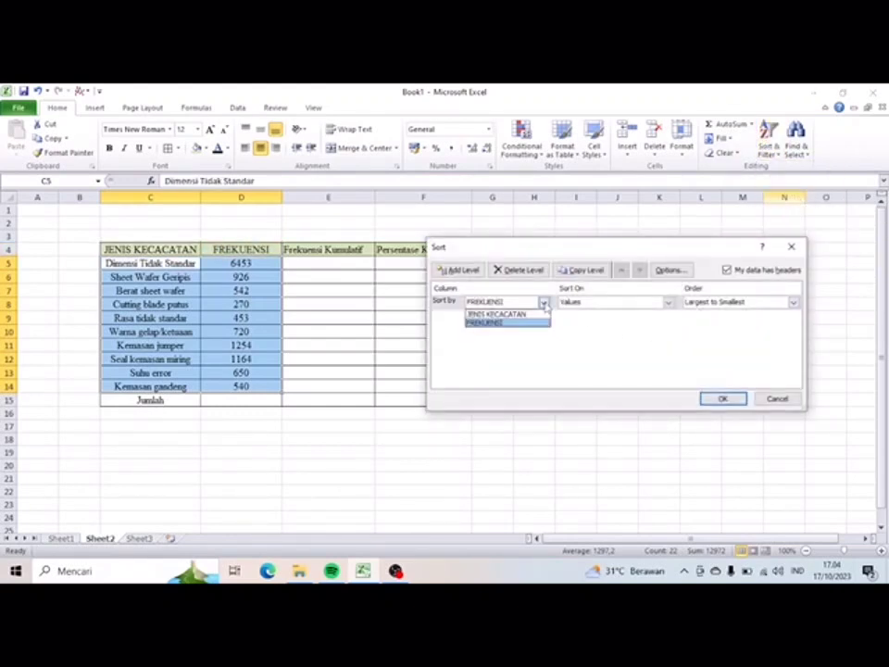
{"action": "left_click", "coordinate": [523, 324]}
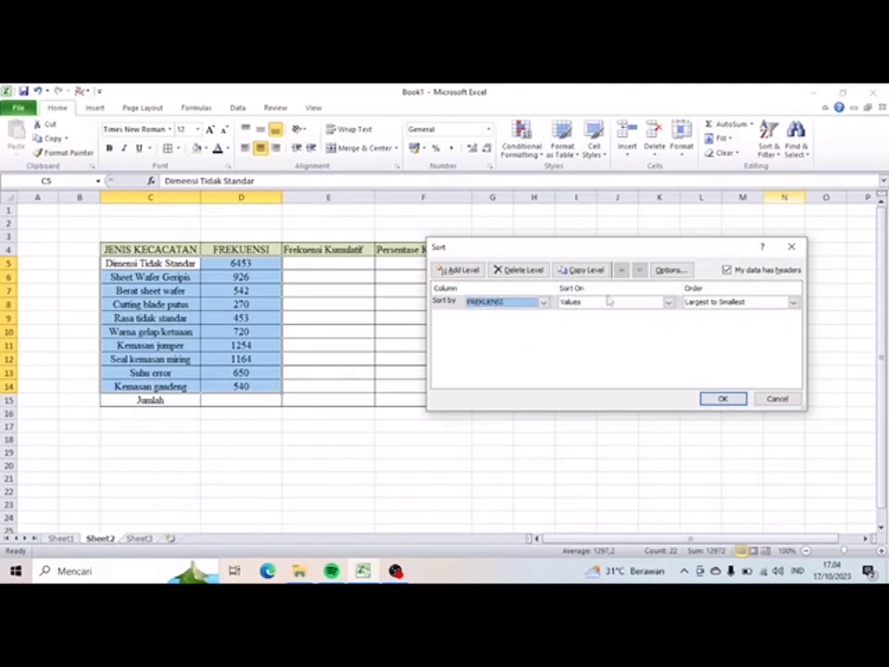
{"action": "left_click", "coordinate": [793, 303]}
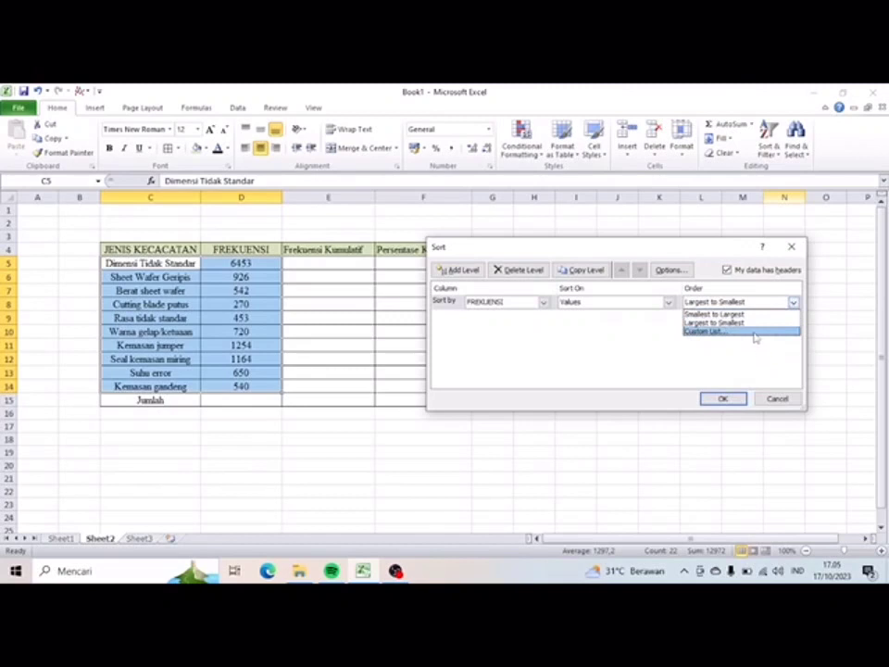
{"action": "left_click", "coordinate": [755, 323]}
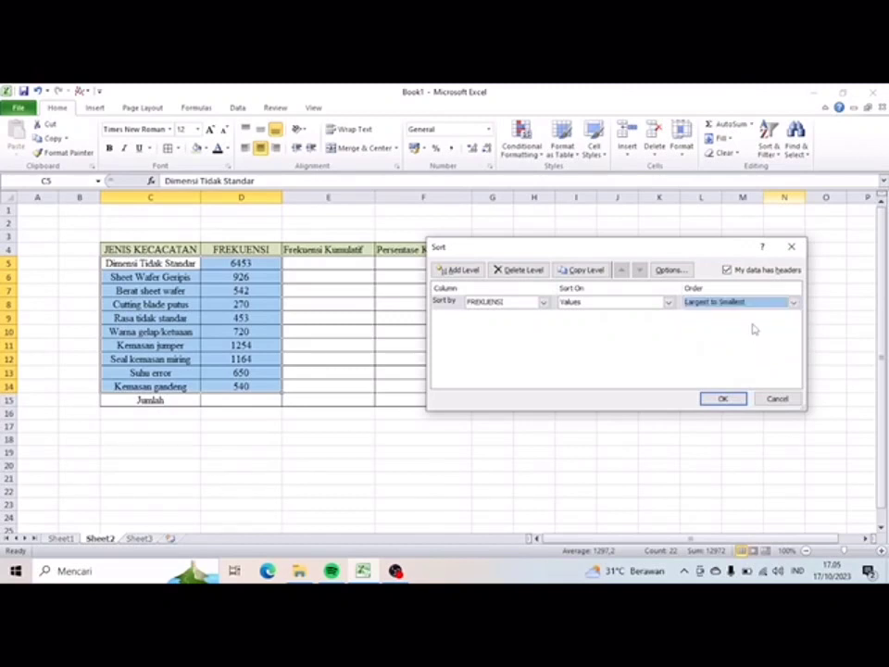
{"action": "left_click", "coordinate": [722, 400]}
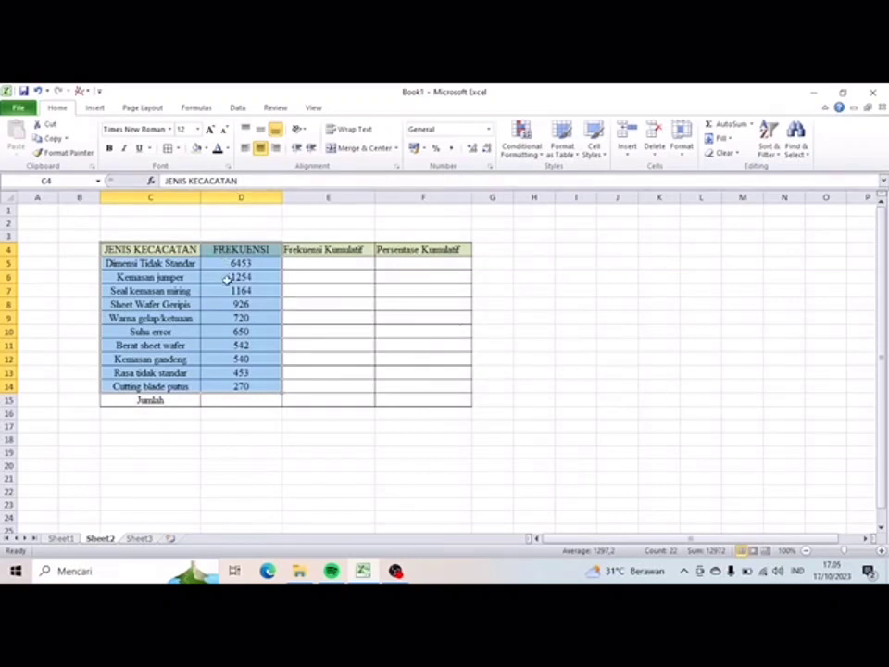
Total the frequencies in the Jumlah row by entering a SUM of D5:D14 in cell D15.
{"action": "left_click", "coordinate": [225, 400]}
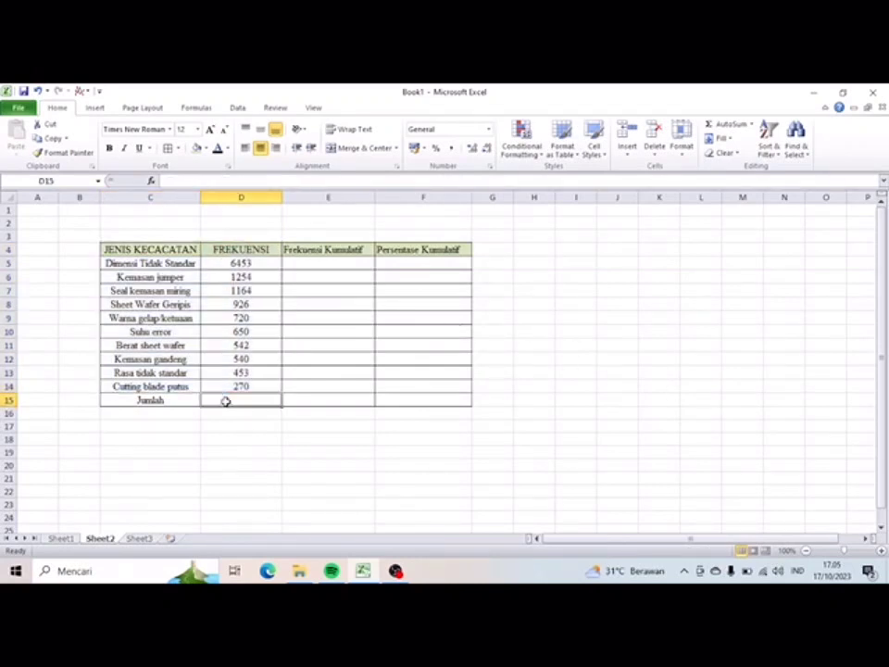
{"action": "type", "text": "=sum"}
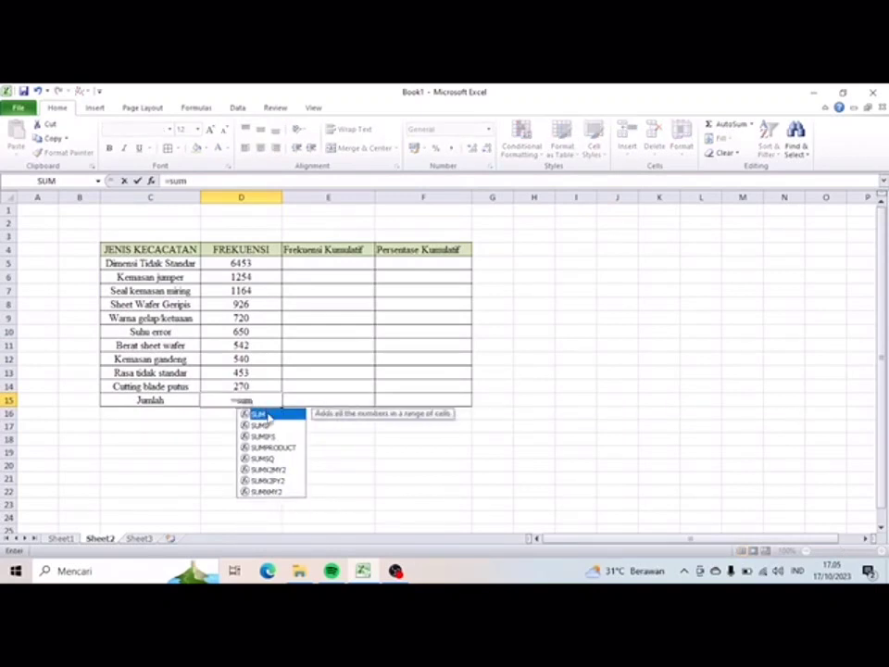
{"action": "double_click", "coordinate": [266, 415]}
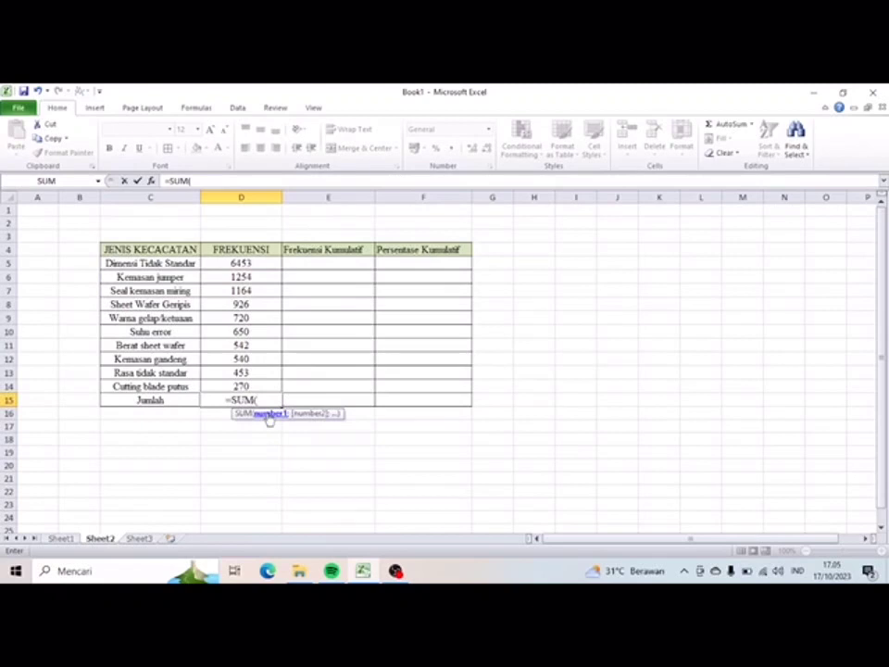
{"action": "left_click_drag", "start_coordinate": [228, 265], "coordinate": [261, 390]}
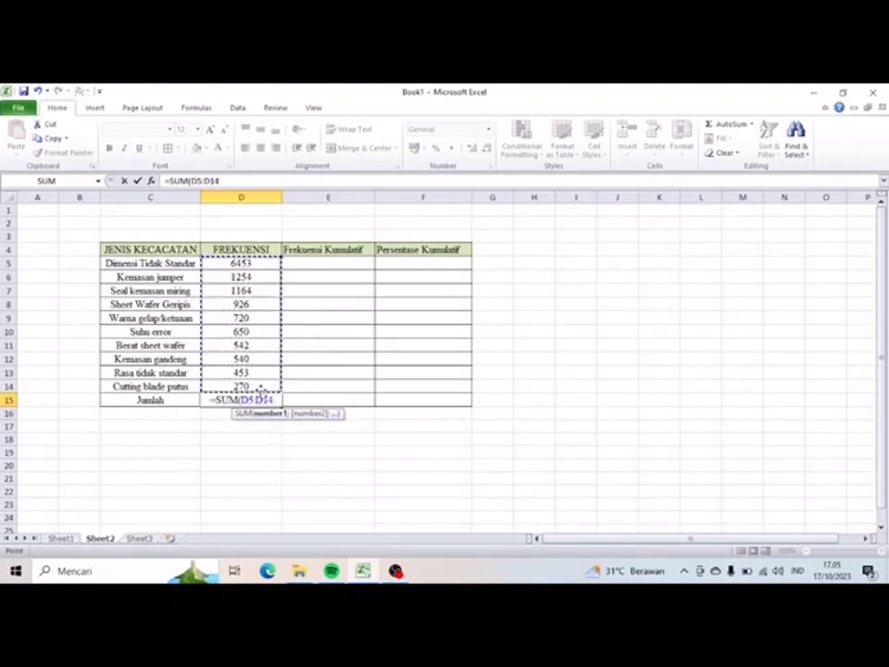
{"action": "key", "text": "Return"}
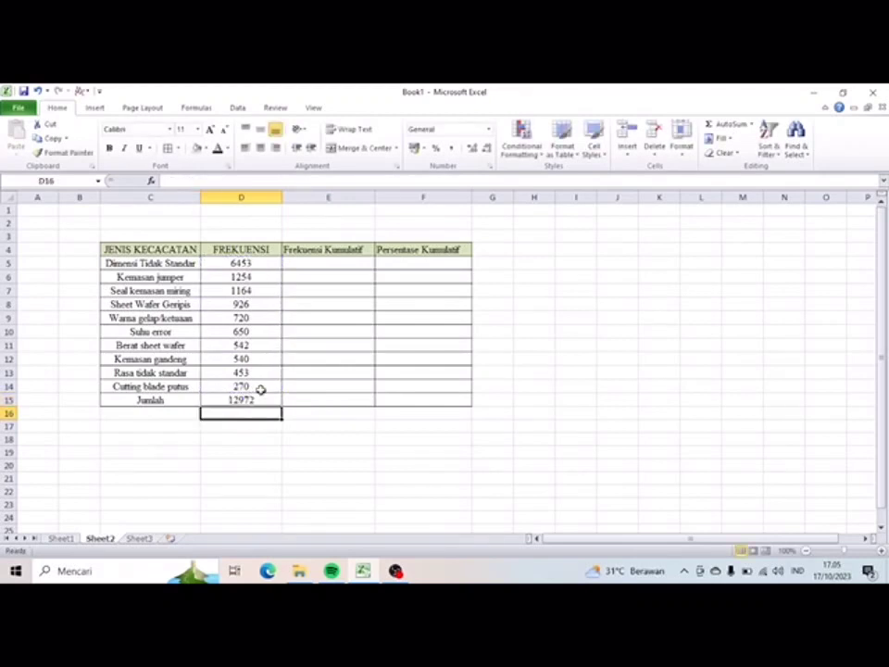
Enter =D5 in cell E5 as the first Frekuensi Kumulatif value.
{"action": "left_click", "coordinate": [328, 261]}
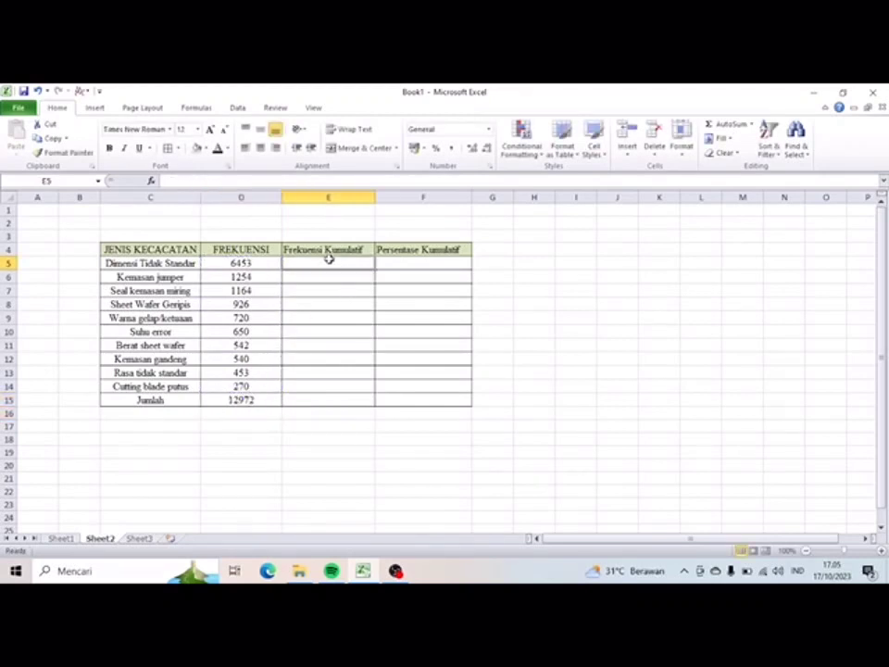
{"action": "type", "text": "="}
{"action": "left_click", "coordinate": [240, 263]}
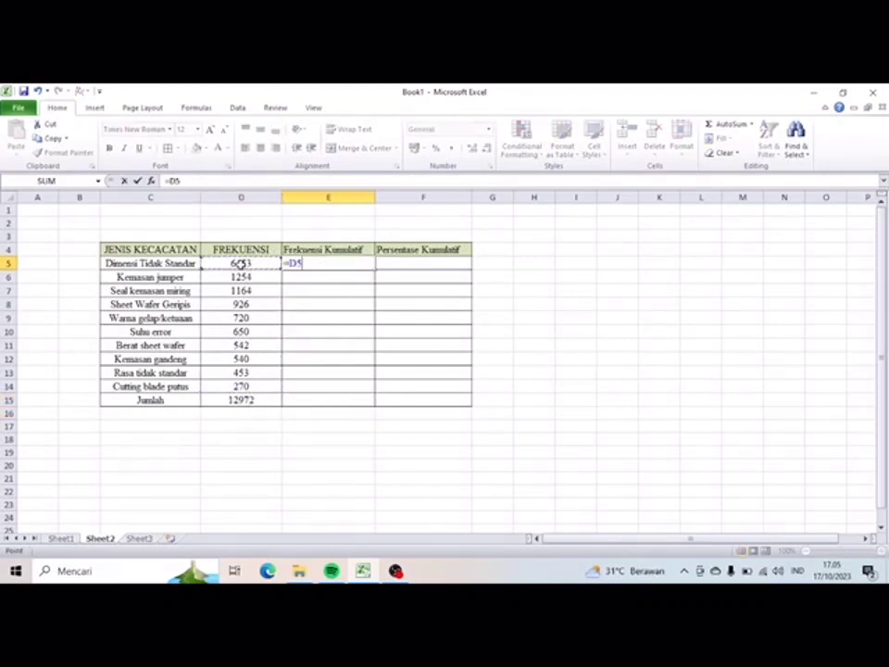
{"action": "key", "text": "Return"}
Enter the running-total formula =E5+D6 in cell E6 and fill it down through E14.
{"action": "type", "text": "="}
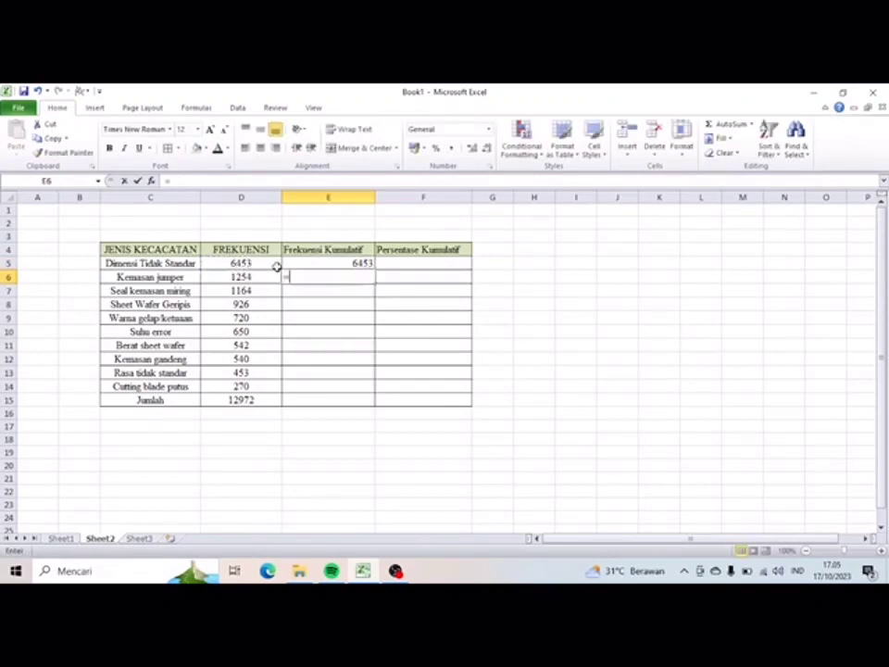
{"action": "left_click", "coordinate": [327, 264]}
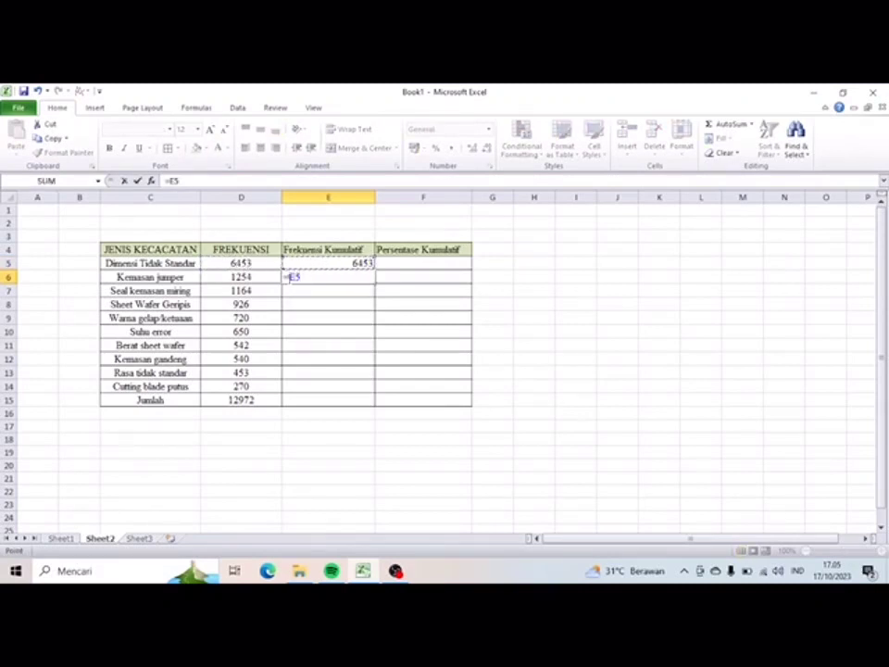
{"action": "type", "text": "+"}
{"action": "left_click", "coordinate": [255, 277]}
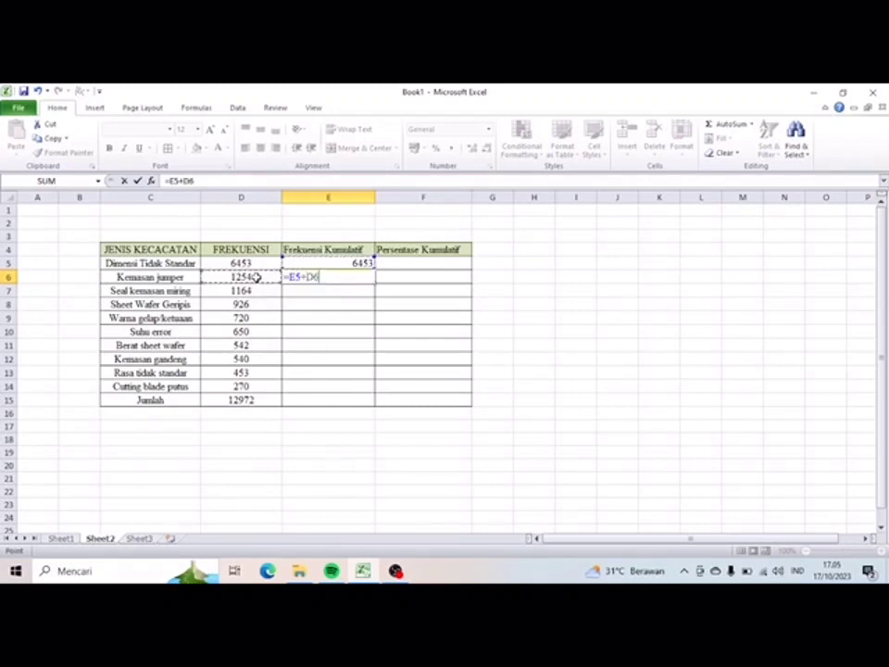
{"action": "key", "text": "Return"}
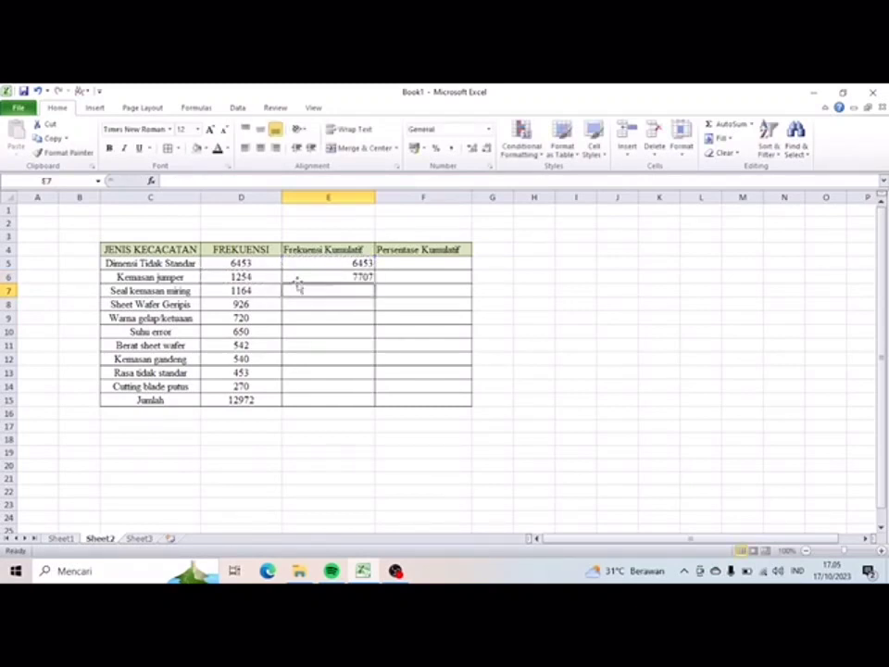
{"action": "left_click", "coordinate": [353, 278]}
{"action": "left_click_drag", "start_coordinate": [371, 279], "coordinate": [376, 389]}
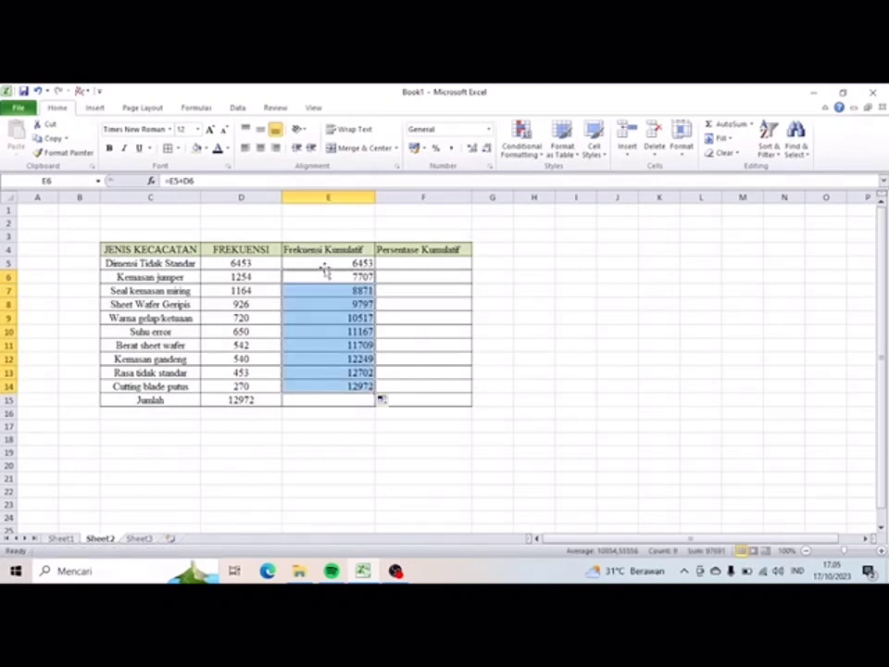
Enter =E5/D15 in cell F5 to calculate the Persentase Kumulatif for Dimensi Tidak Standar.
{"action": "left_click", "coordinate": [411, 261]}
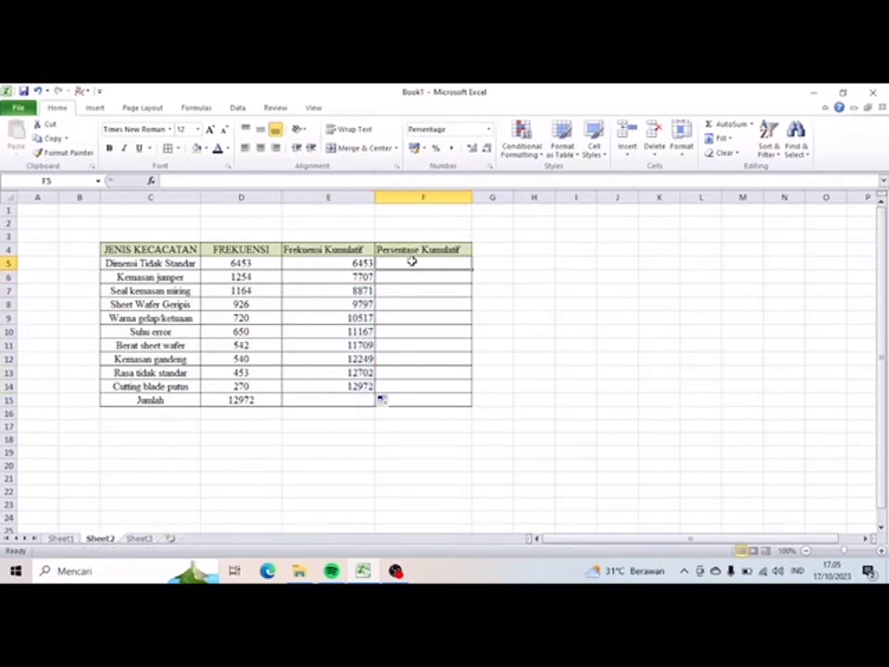
{"action": "type", "text": "="}
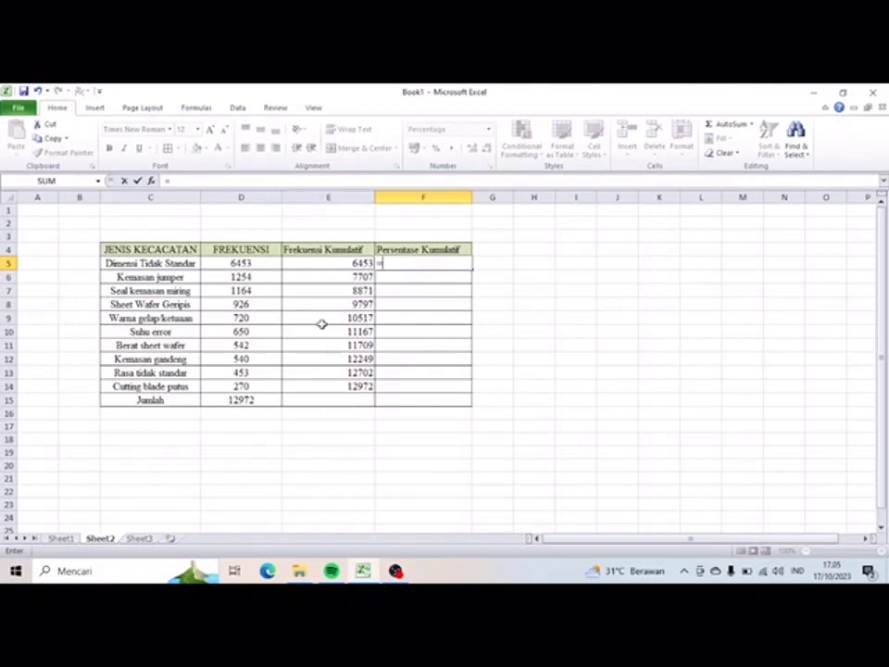
{"action": "left_click", "coordinate": [356, 264]}
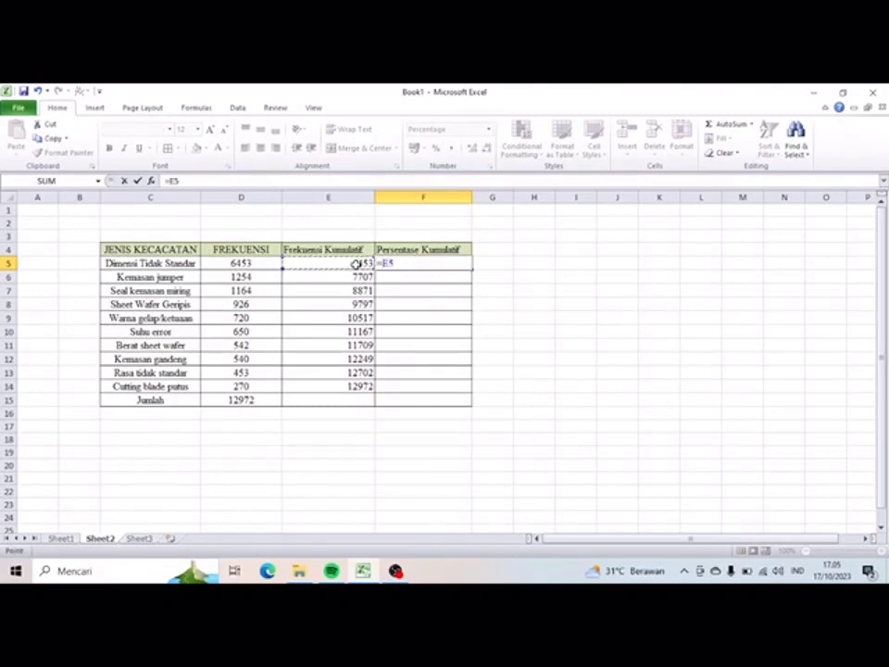
{"action": "type", "text": "/"}
{"action": "left_click", "coordinate": [246, 400]}
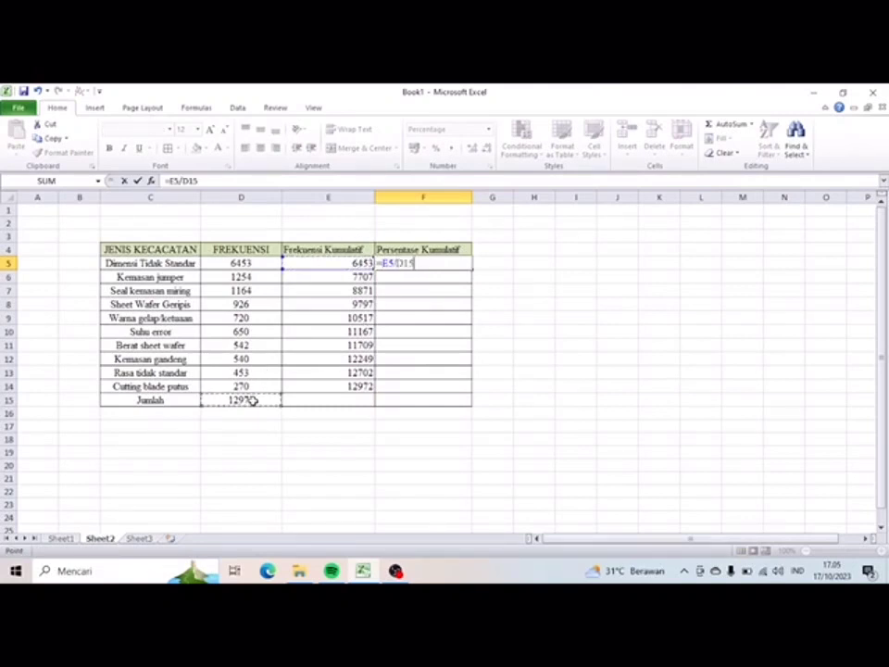
{"action": "key", "text": "Return"}
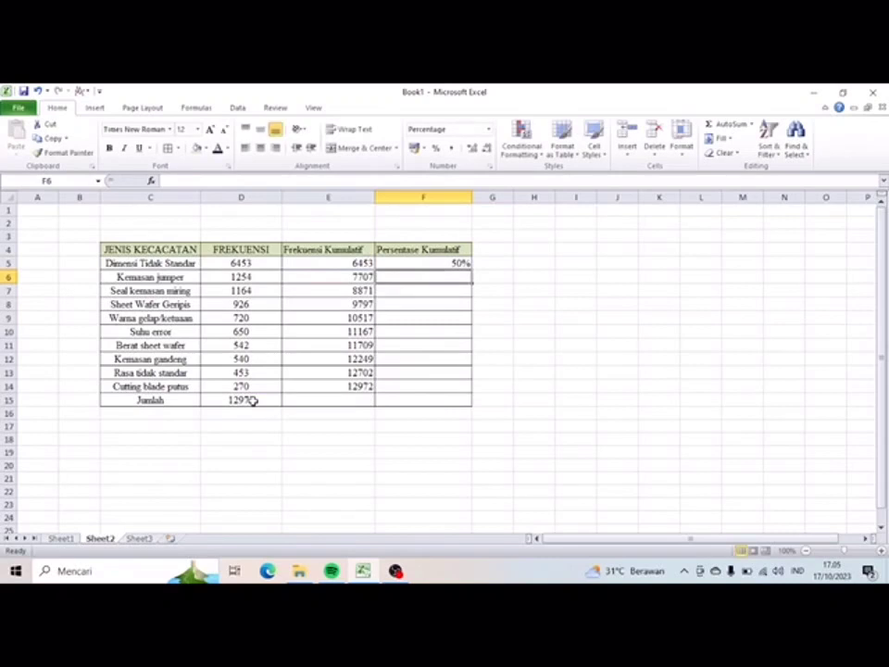
Enter =E6/D15 in cell F6 to calculate the cumulative percentage for Kemasan jumper.
{"action": "type", "text": "="}
{"action": "left_click", "coordinate": [369, 276]}
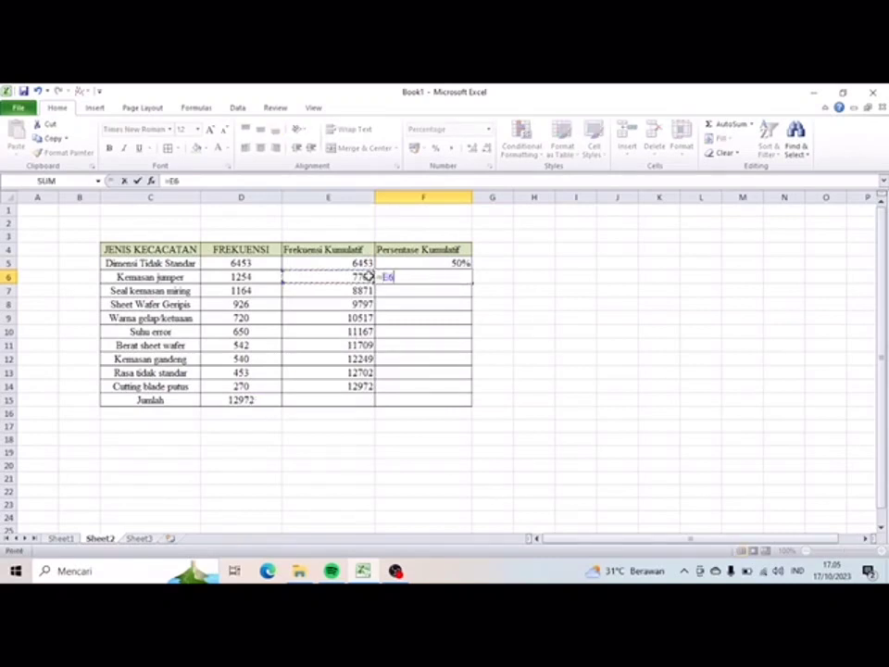
{"action": "type", "text": "/"}
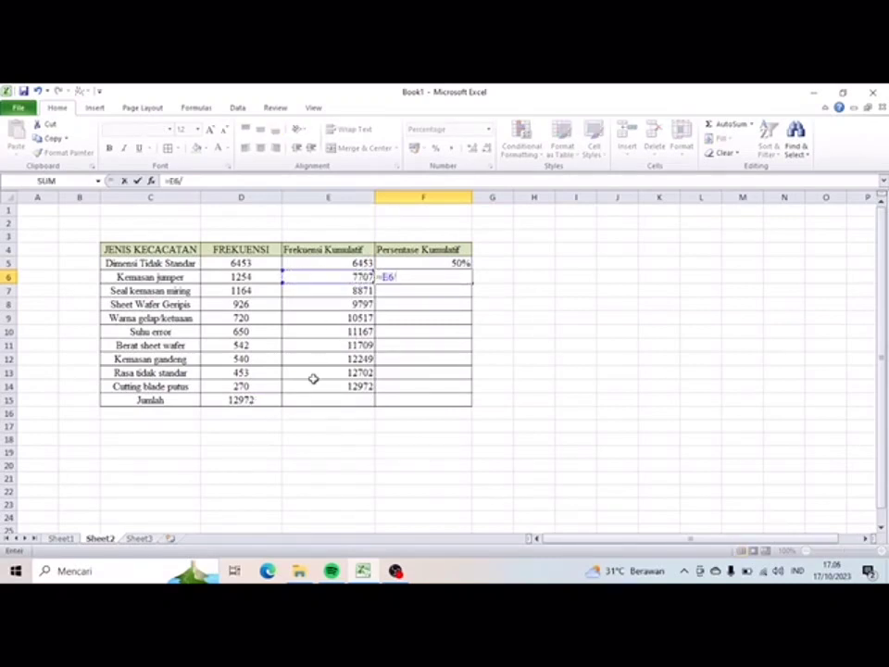
{"action": "left_click", "coordinate": [253, 408]}
{"action": "key", "text": "Return"}
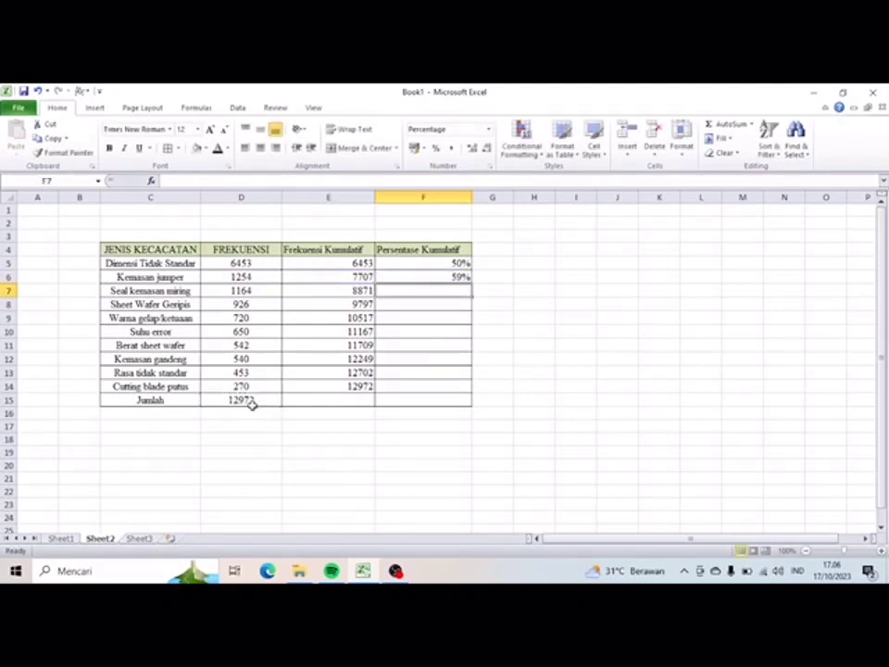
Enter =E7/D15 in cell F7 to calculate the cumulative percentage for Seal kemasan miring.
{"action": "type", "text": "="}
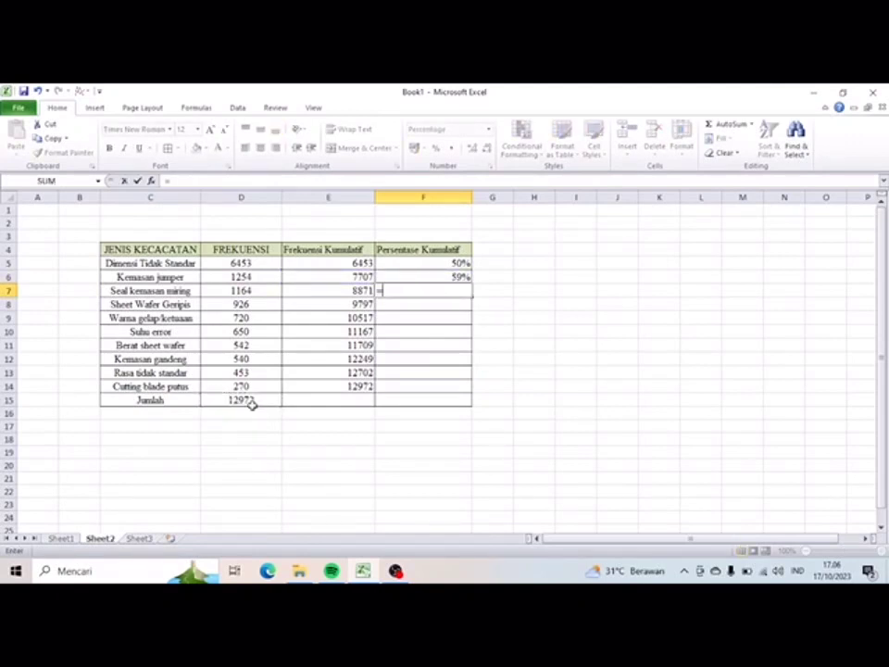
{"action": "left_click", "coordinate": [335, 290]}
{"action": "type", "text": "/"}
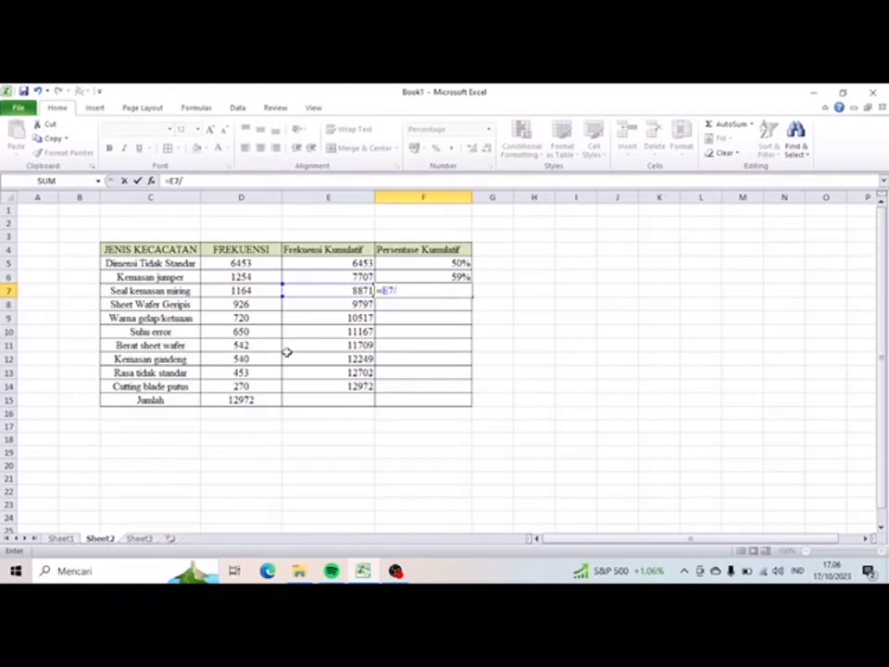
{"action": "left_click", "coordinate": [248, 399]}
{"action": "key", "text": "Return"}
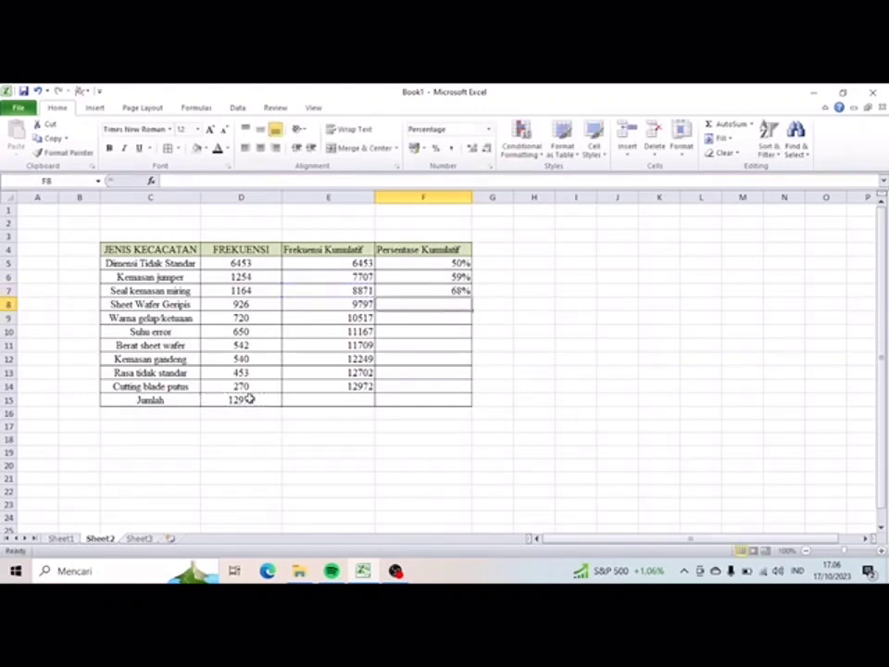
Enter =E8/D15 in cell F8 to calculate the cumulative percentage for Sheet Wafer Geripis.
{"action": "type", "text": "="}
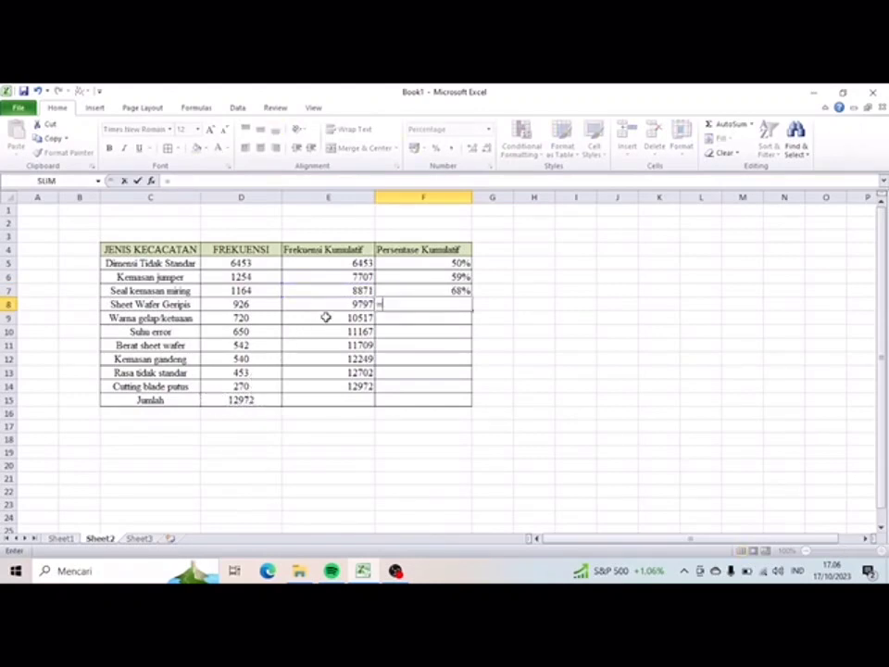
{"action": "left_click", "coordinate": [362, 304]}
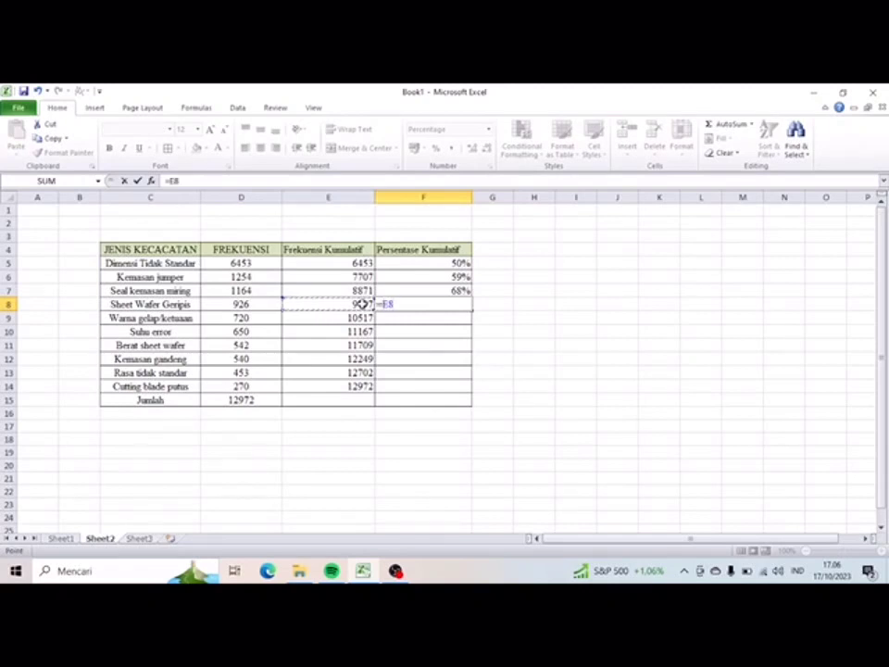
{"action": "type", "text": "/"}
{"action": "left_click", "coordinate": [241, 404]}
{"action": "key", "text": "Return"}
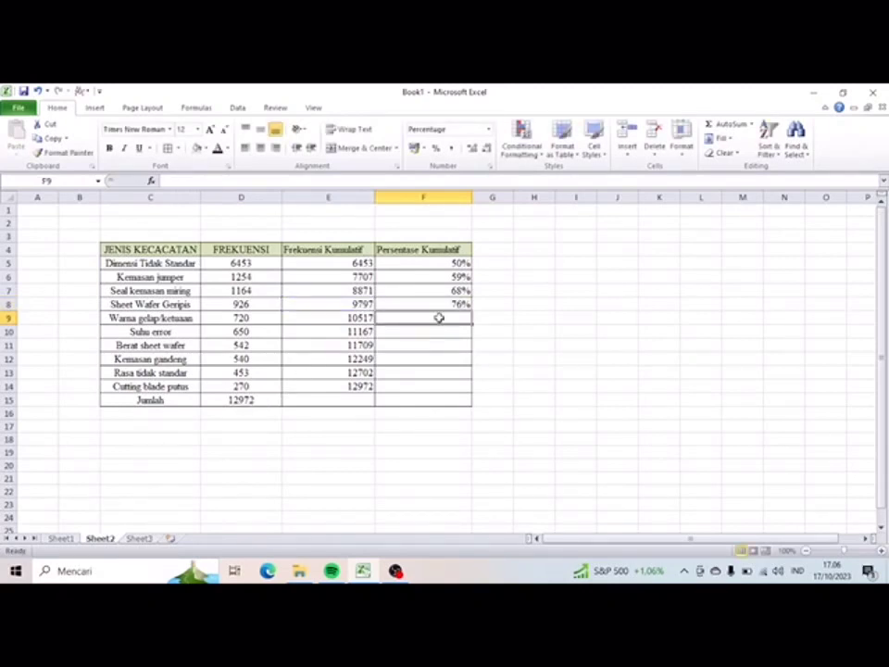
Enter =E9/D15 in cell F9 to calculate the cumulative percentage for Warna gelap/ketuaan.
{"action": "type", "text": "="}
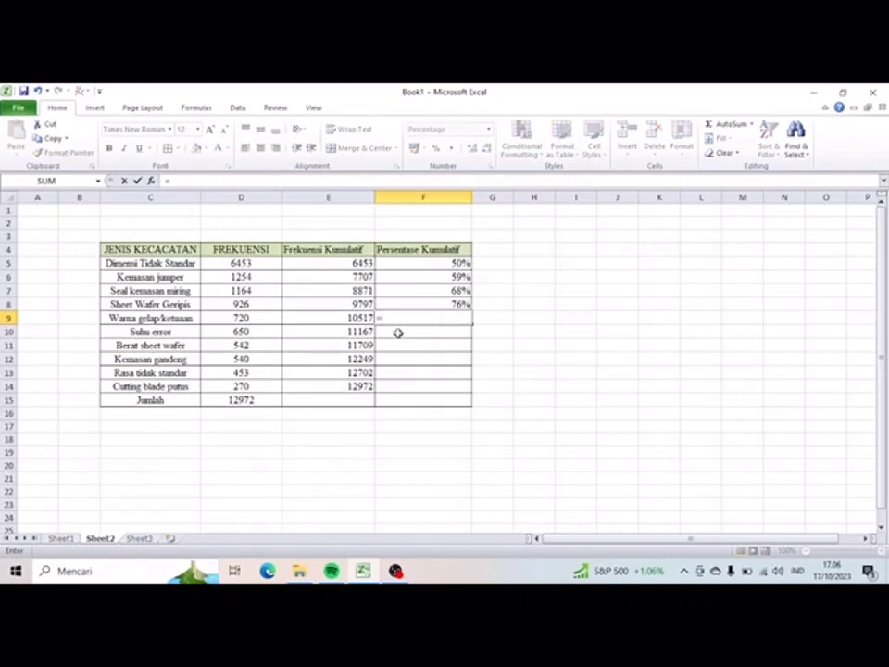
{"action": "left_click", "coordinate": [366, 317]}
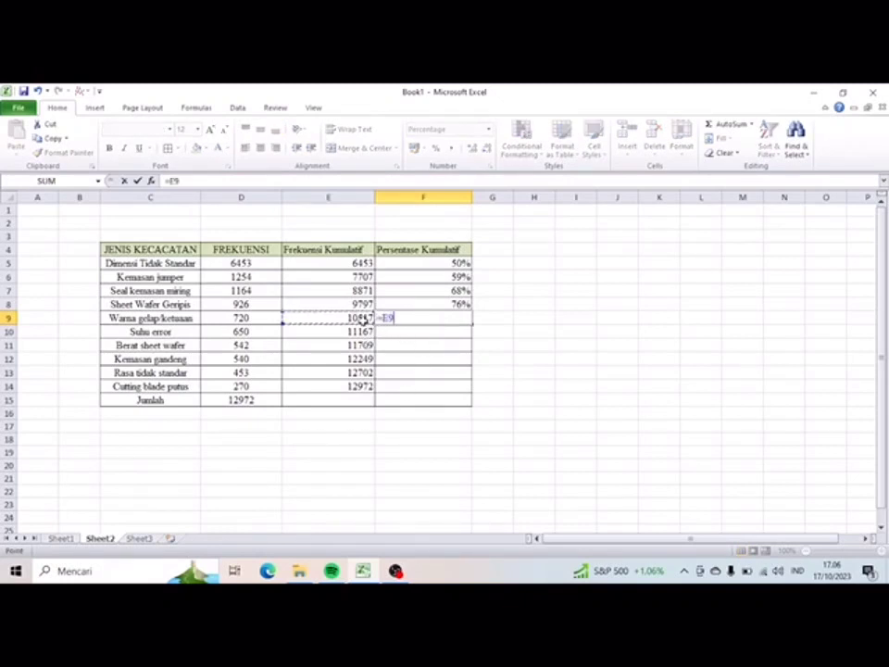
{"action": "type", "text": "/"}
{"action": "left_click", "coordinate": [242, 400]}
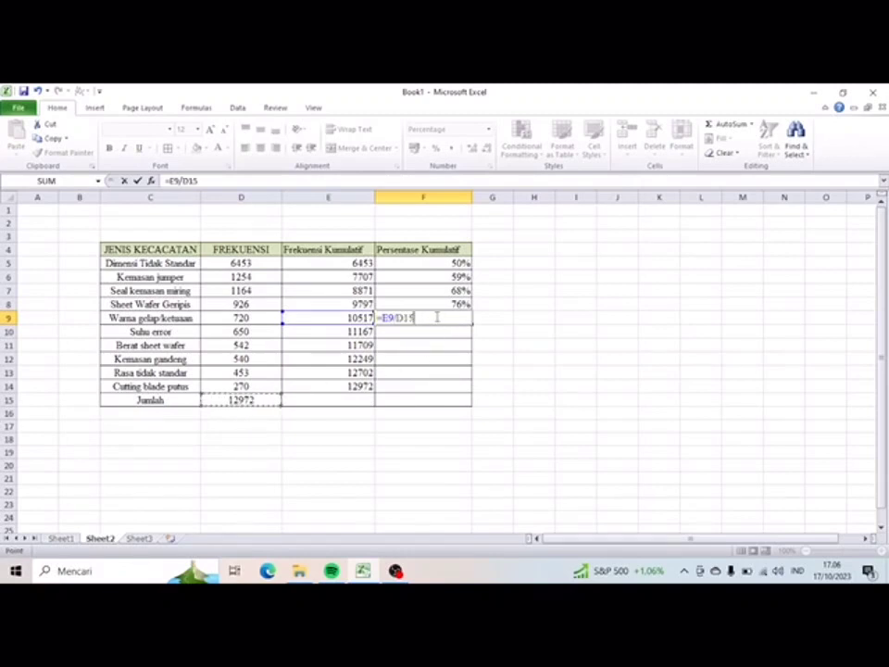
{"action": "key", "text": "Return"}
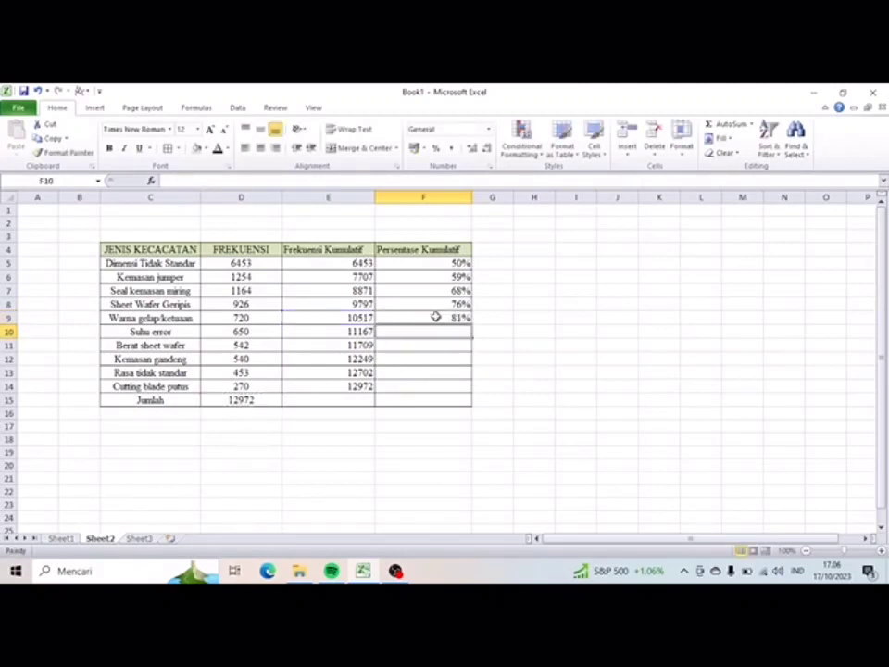
Enter =E10/D15 in cell F10 to calculate the cumulative percentage for Suhu error.
{"action": "type", "text": "="}
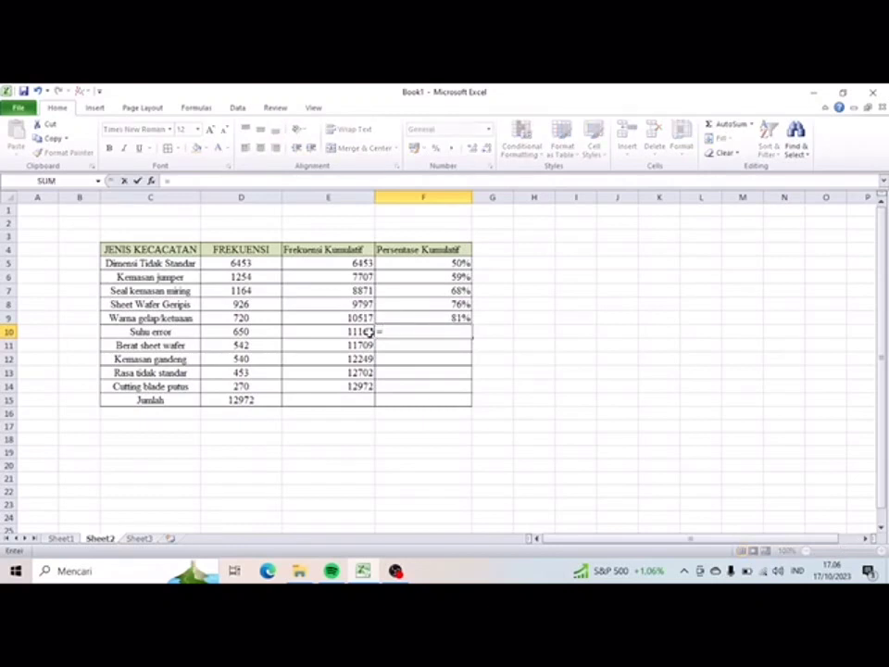
{"action": "left_click", "coordinate": [350, 332]}
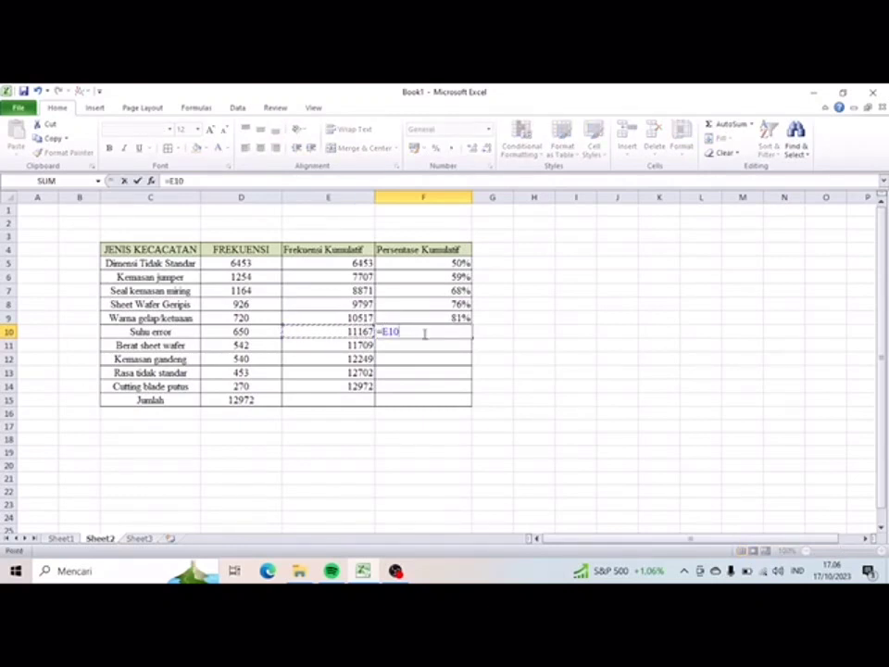
{"action": "type", "text": "/"}
{"action": "left_click", "coordinate": [241, 400]}
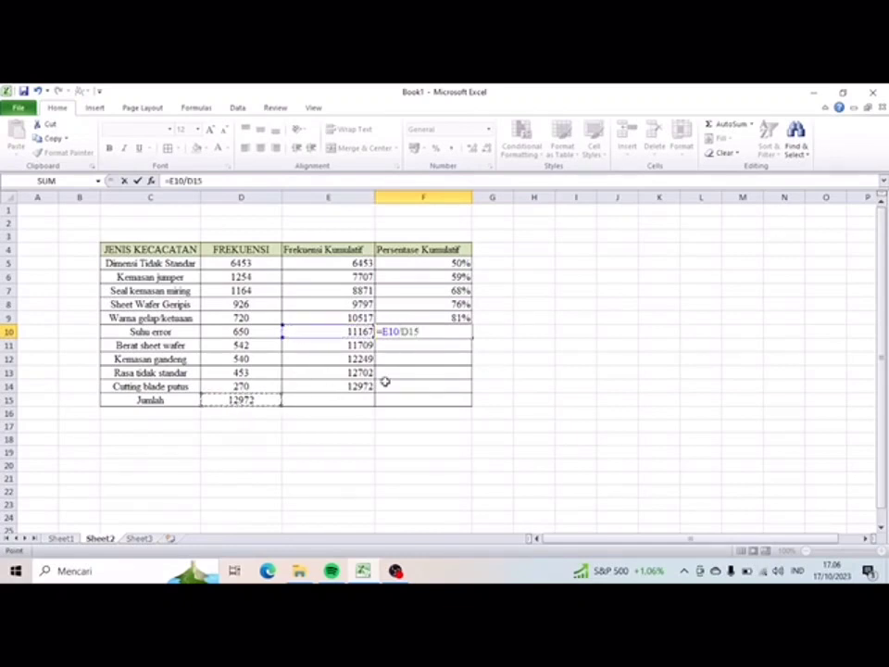
{"action": "key", "text": "Return"}
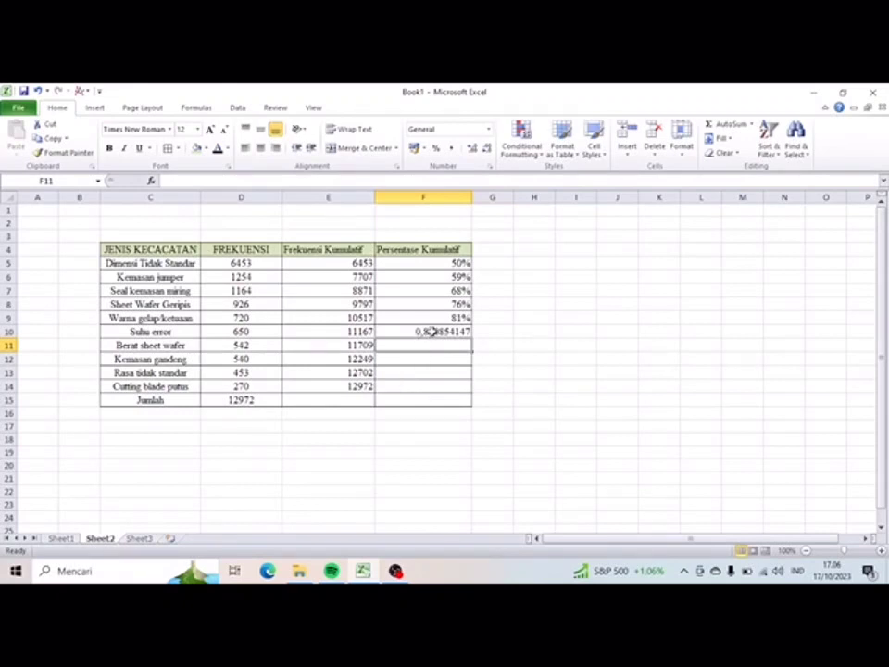
Enter =E11/D15 in cell F11 to calculate the cumulative percentage for Berat sheet wafer.
{"action": "left_click", "coordinate": [432, 331]}
{"action": "left_click", "coordinate": [431, 346]}
{"action": "type", "text": "="}
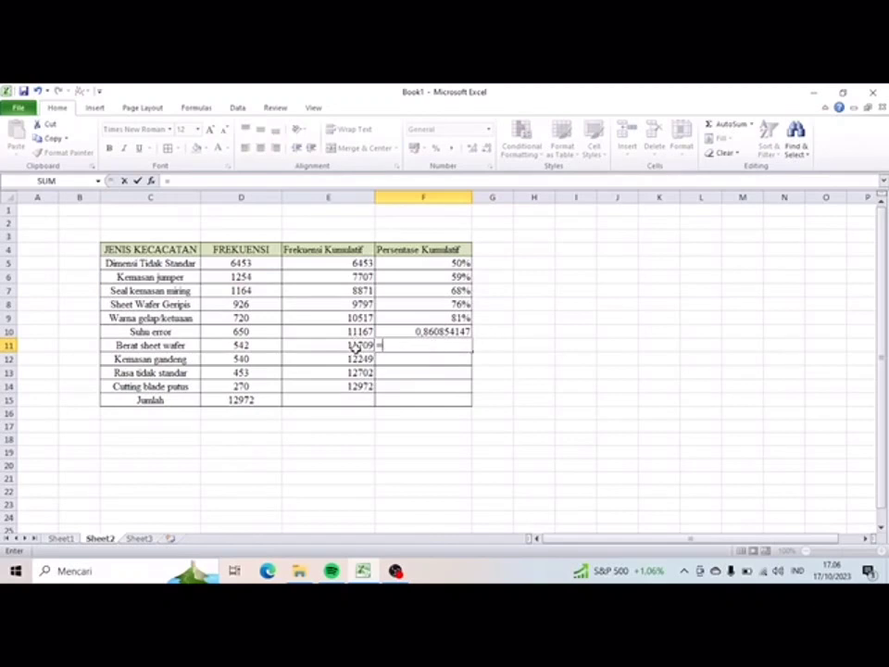
{"action": "left_click", "coordinate": [358, 345]}
{"action": "type", "text": "/"}
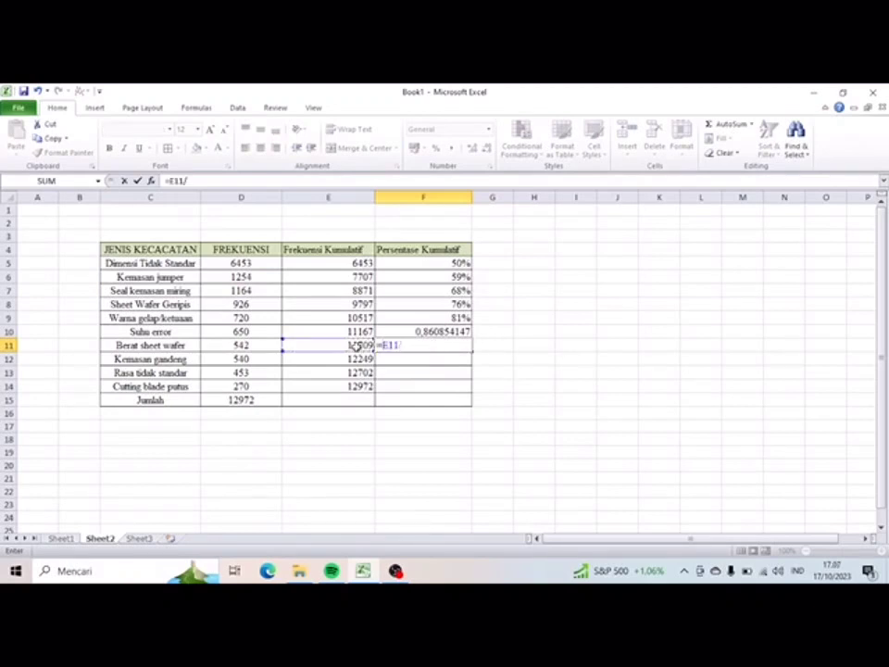
{"action": "left_click", "coordinate": [263, 412]}
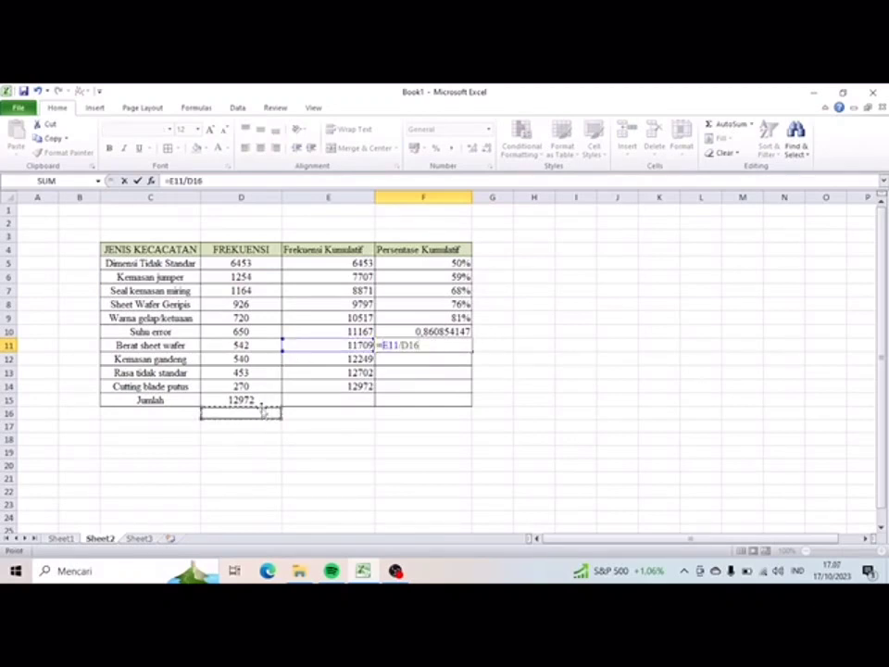
{"action": "key", "text": "BackSpace"}
{"action": "key", "text": "BackSpace"}
{"action": "key", "text": "BackSpace"}
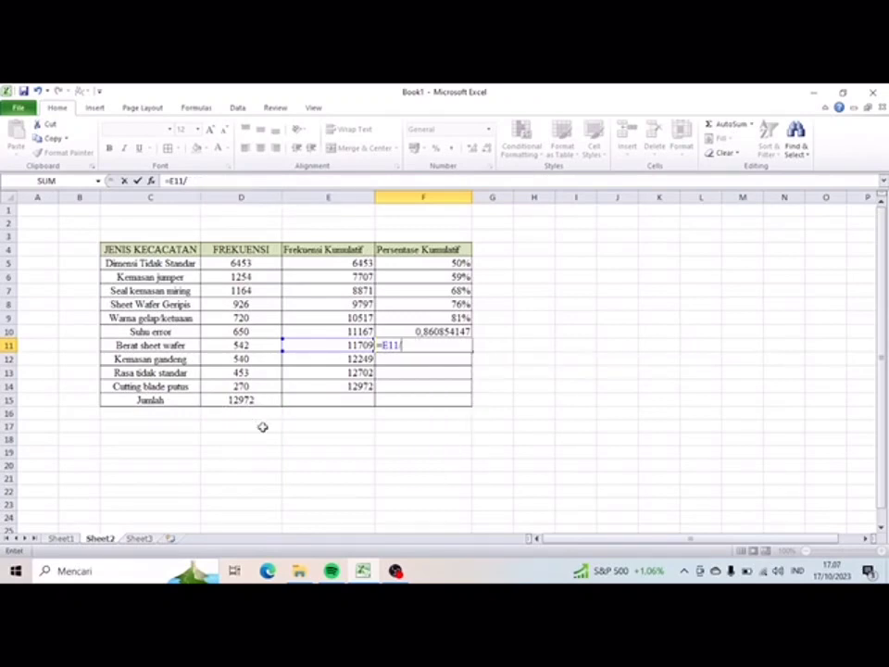
{"action": "left_click", "coordinate": [259, 400]}
{"action": "key", "text": "Return"}
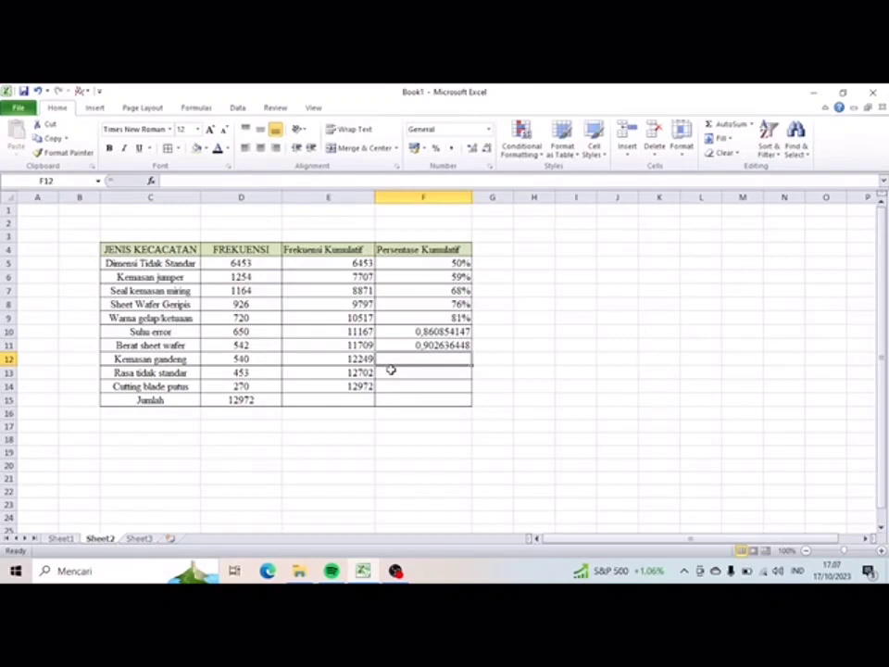
Enter =E12/D15 in cell F12 to calculate the cumulative percentage for Kemasan gandeng.
{"action": "type", "text": "="}
{"action": "left_click", "coordinate": [361, 359]}
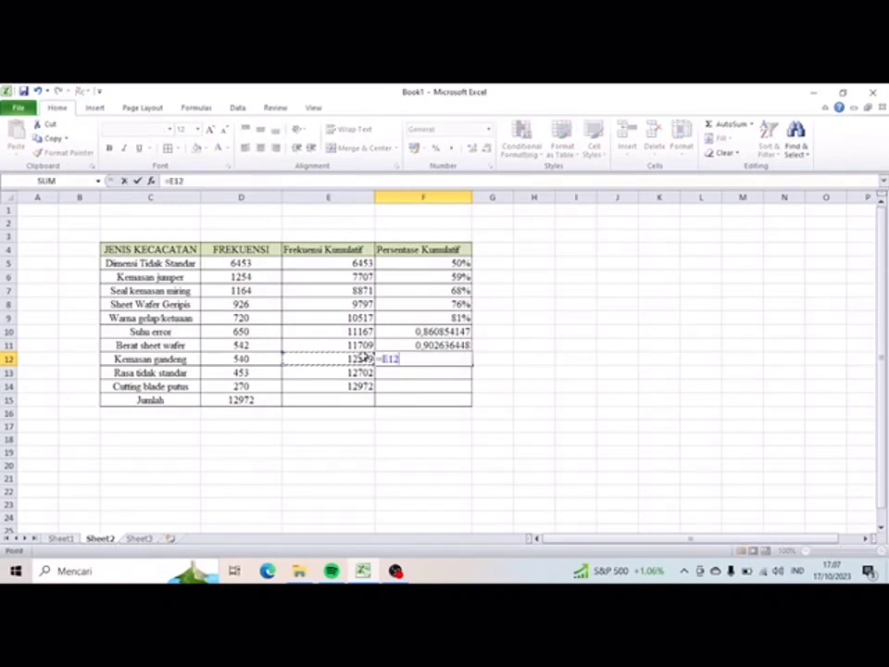
{"action": "type", "text": "/"}
{"action": "left_click", "coordinate": [254, 400]}
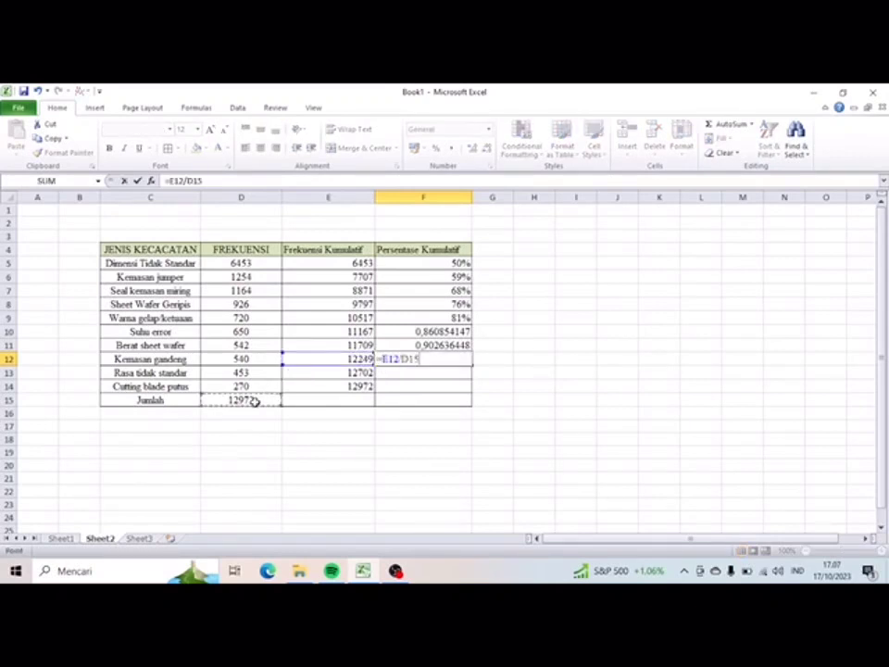
{"action": "key", "text": "Return"}
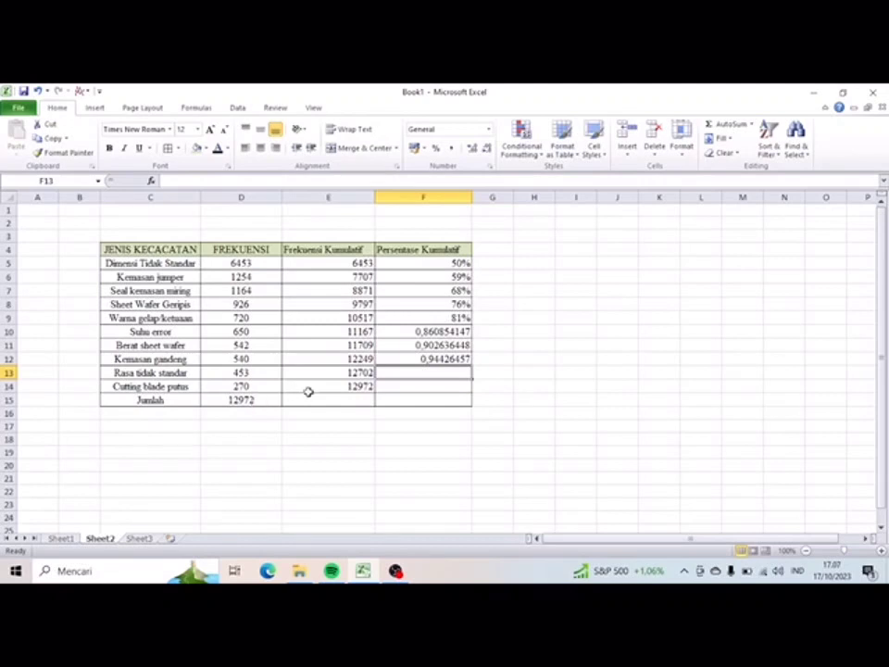
Enter =E13/D15 in cell F13 to calculate the cumulative percentage for Rasa tidak standar.
{"action": "type", "text": "="}
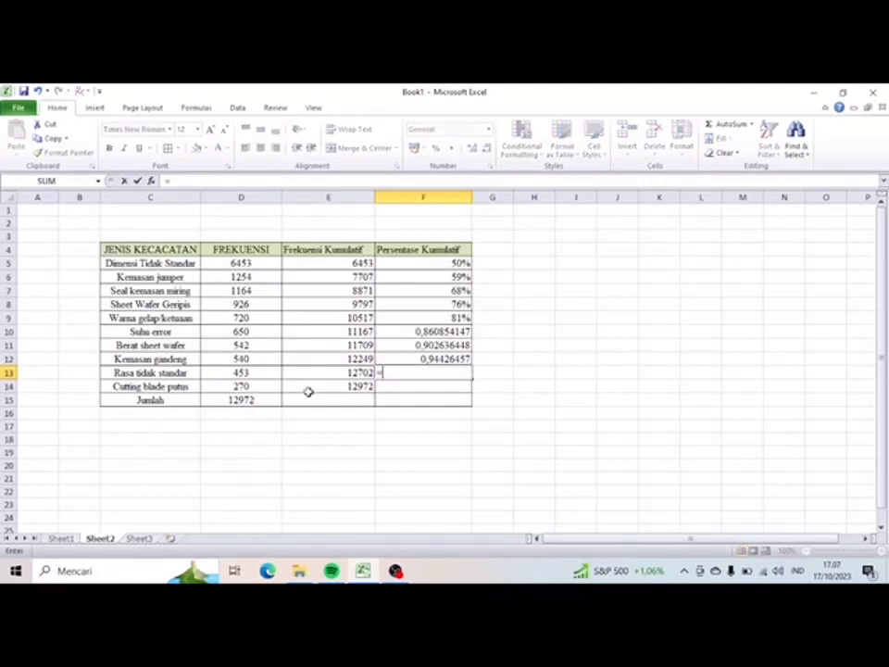
{"action": "left_click", "coordinate": [352, 371]}
{"action": "type", "text": "/"}
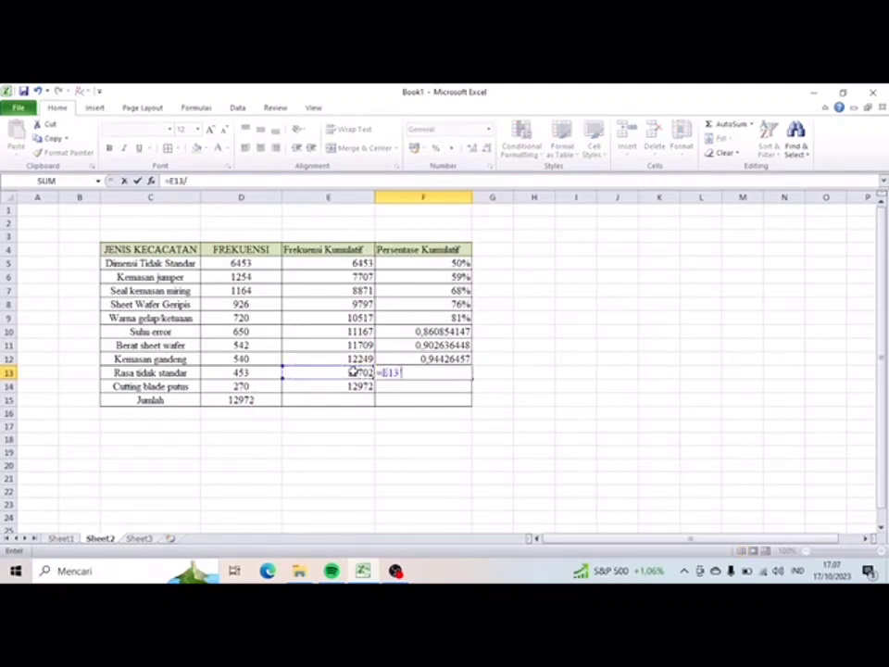
{"action": "left_click", "coordinate": [257, 404]}
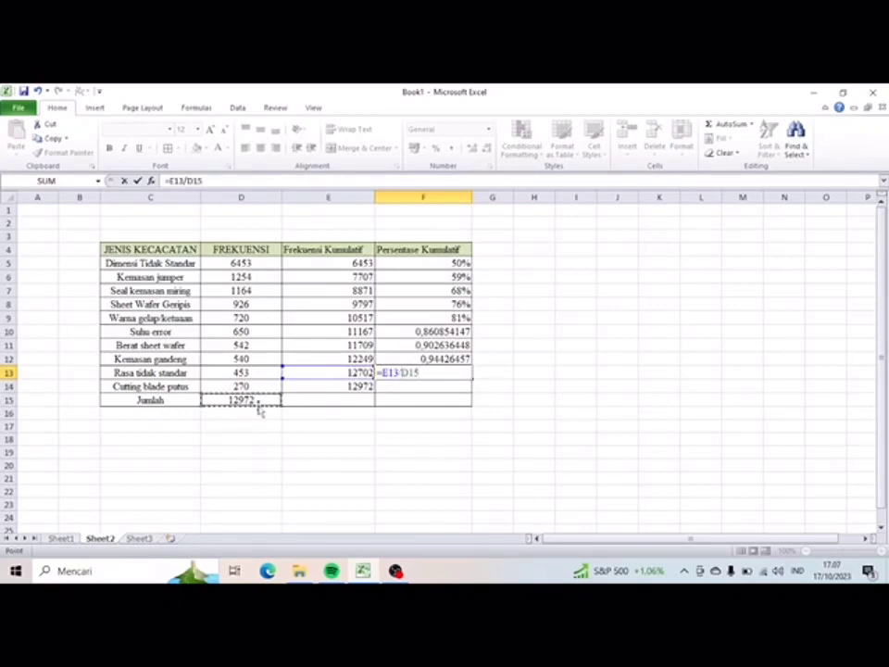
{"action": "key", "text": "Return"}
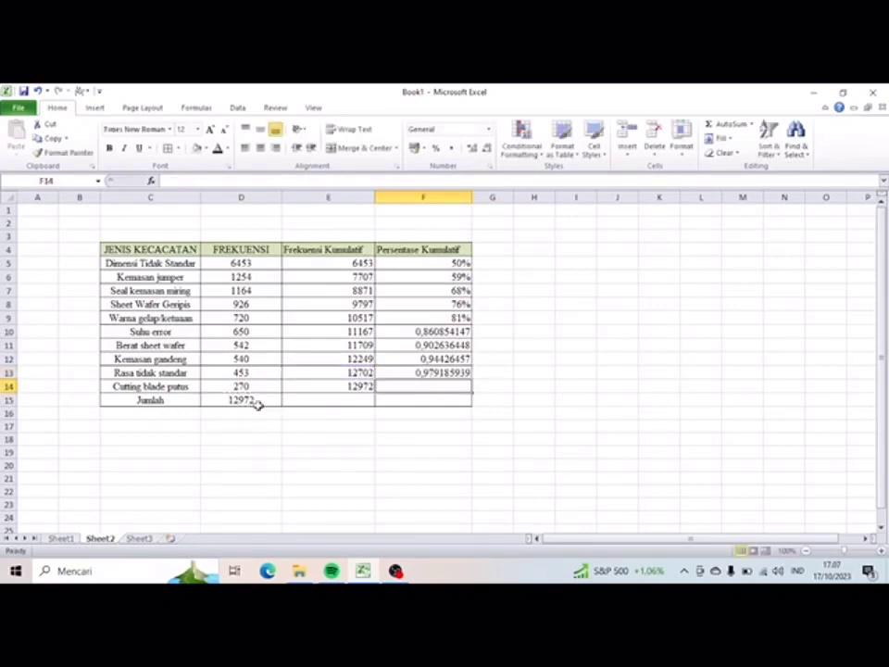
Enter =E14/D15 in cell F14 to calculate the cumulative percentage for Cutting blade putus.
{"action": "type", "text": "="}
{"action": "left_click", "coordinate": [329, 386]}
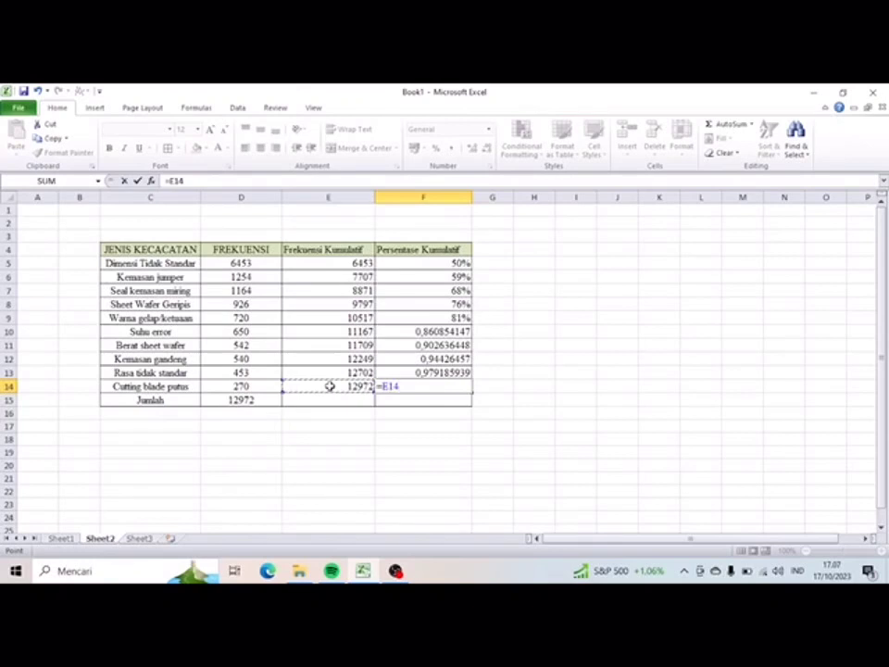
{"action": "type", "text": "/"}
{"action": "left_click", "coordinate": [258, 404]}
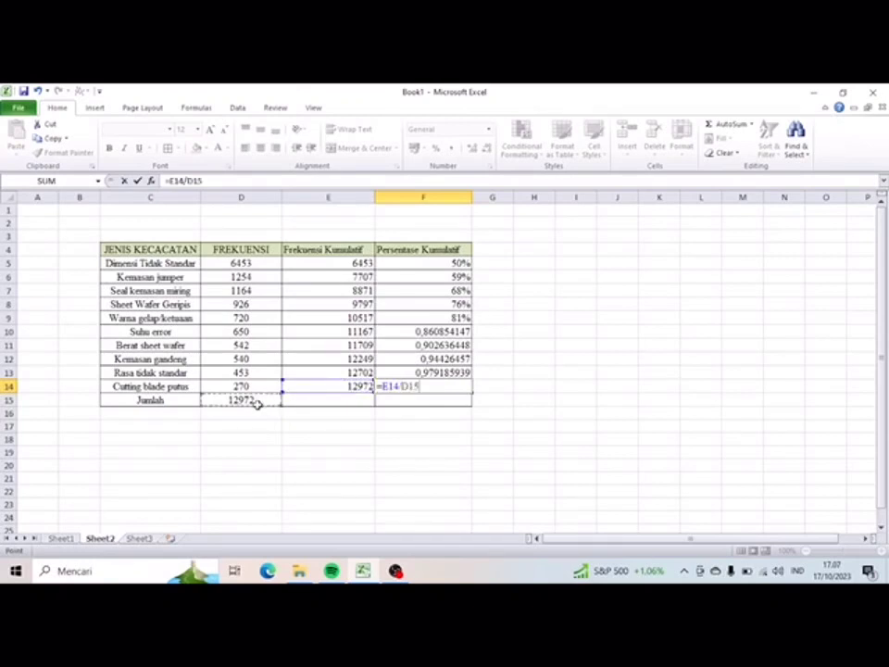
{"action": "key", "text": "Return"}
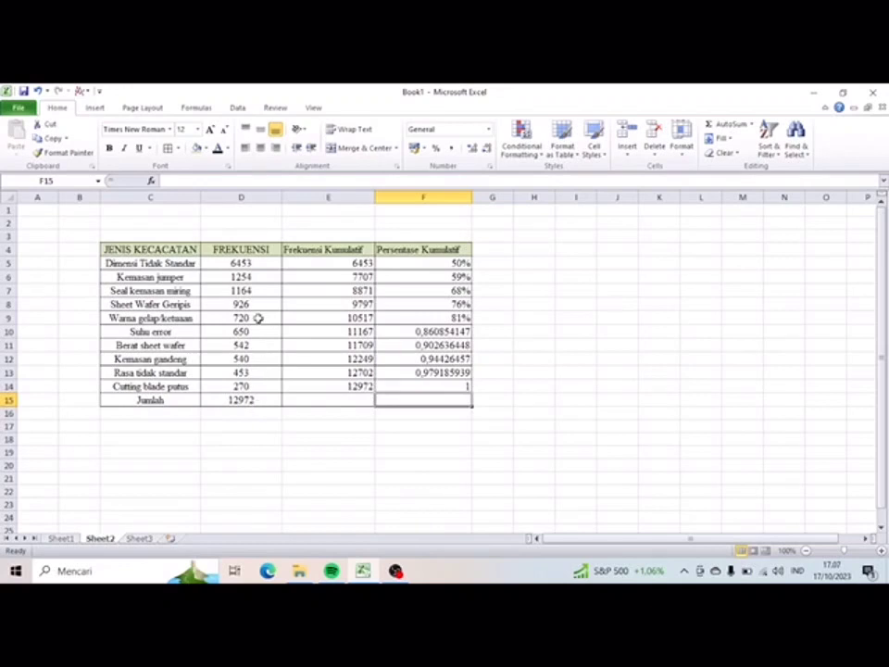
Format the Persentase Kumulatif values in F5:F14 as percentages.
{"action": "left_click", "coordinate": [427, 263]}
{"action": "left_click_drag", "start_coordinate": [427, 263], "coordinate": [454, 386]}
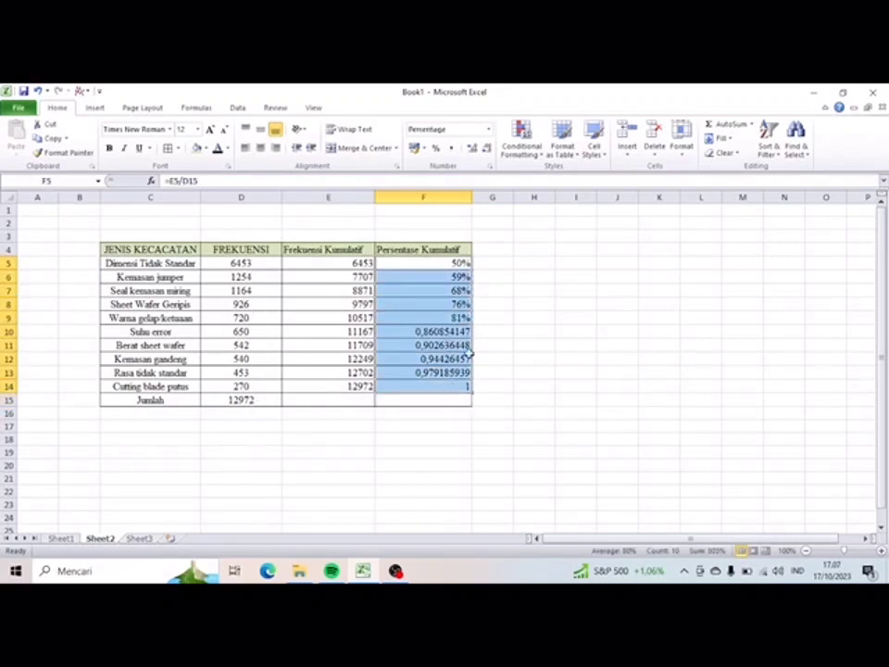
{"action": "left_click", "coordinate": [437, 149]}
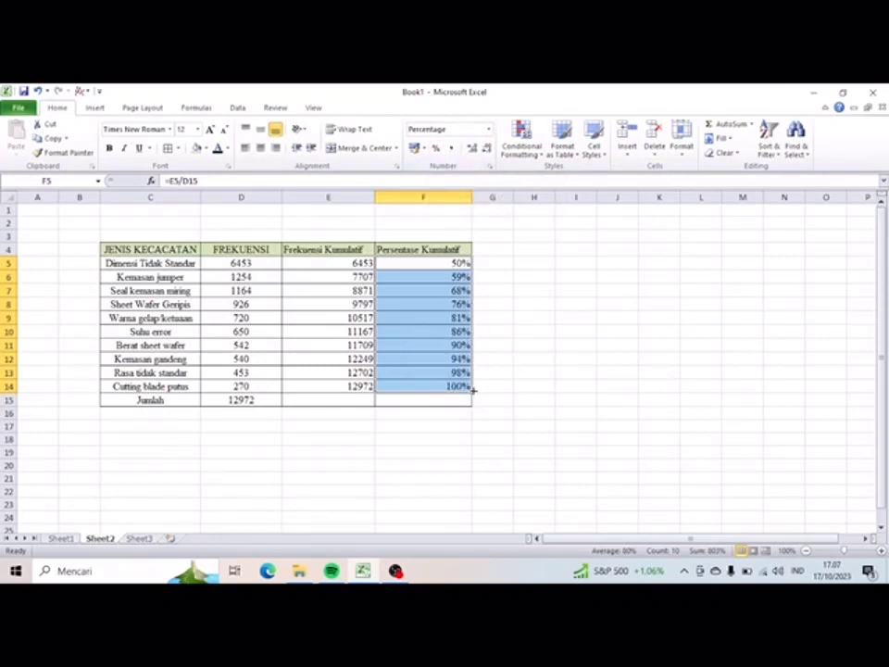
Insert an empty 2-D stacked column chart and place it beside the table, over about columns H to O.
{"action": "left_click", "coordinate": [525, 266]}
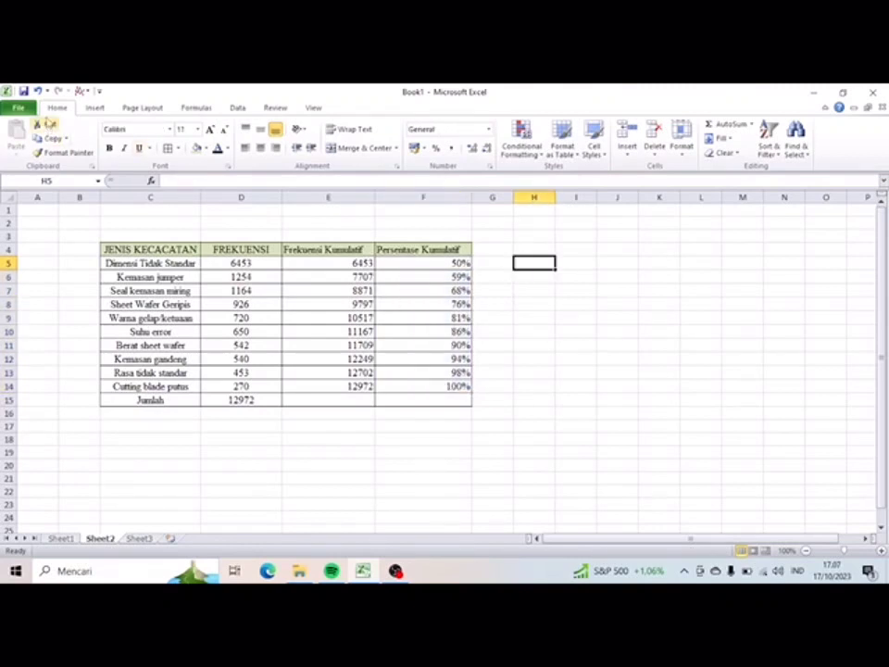
{"action": "left_click", "coordinate": [95, 108]}
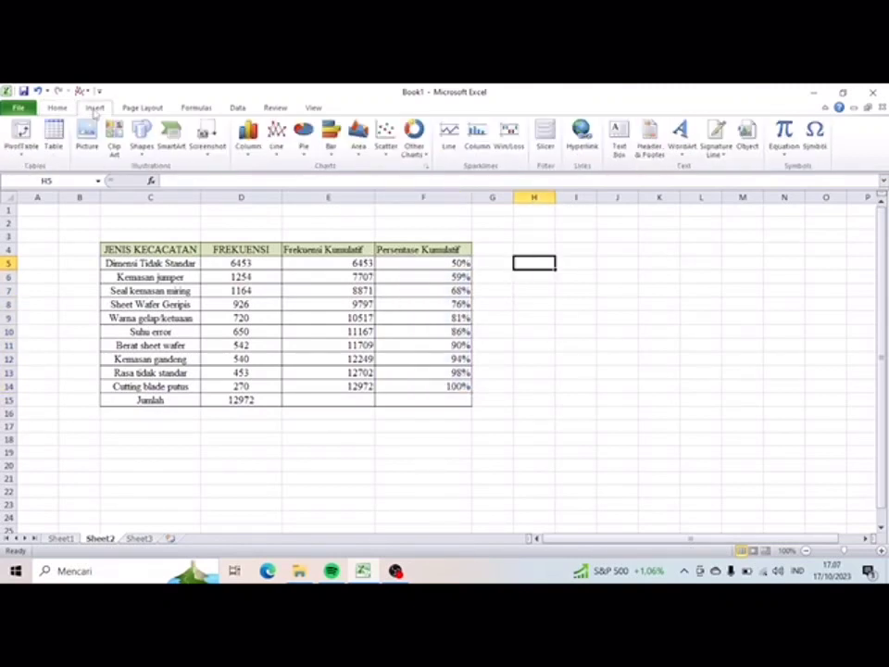
{"action": "left_click", "coordinate": [251, 155]}
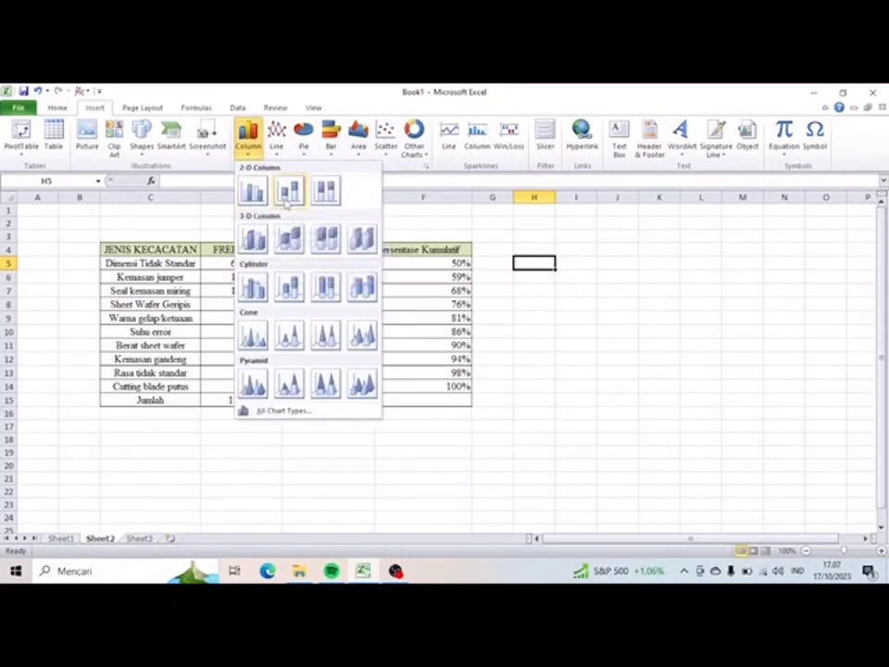
{"action": "left_click", "coordinate": [289, 190]}
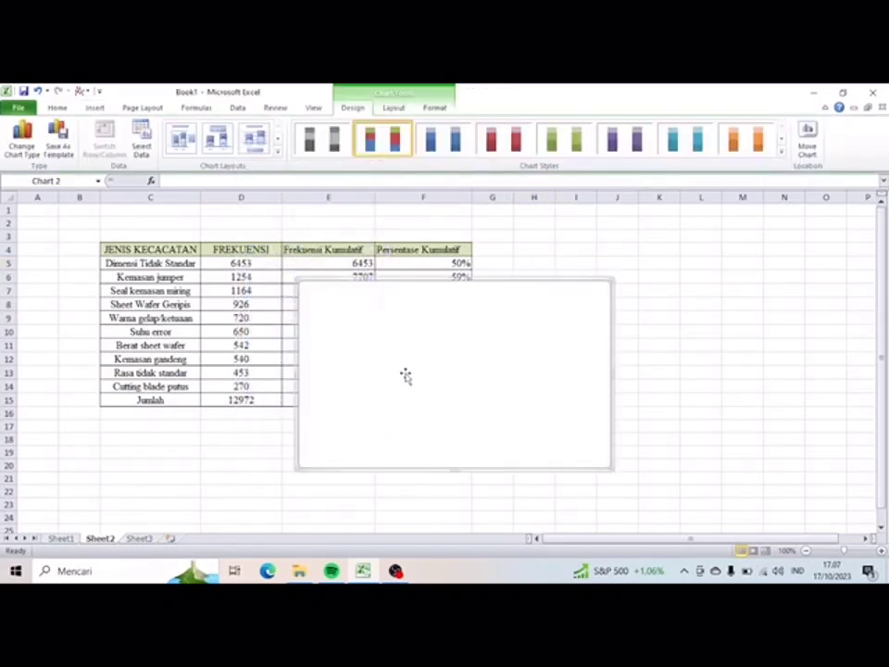
{"action": "left_click_drag", "start_coordinate": [405, 374], "coordinate": [639, 333]}
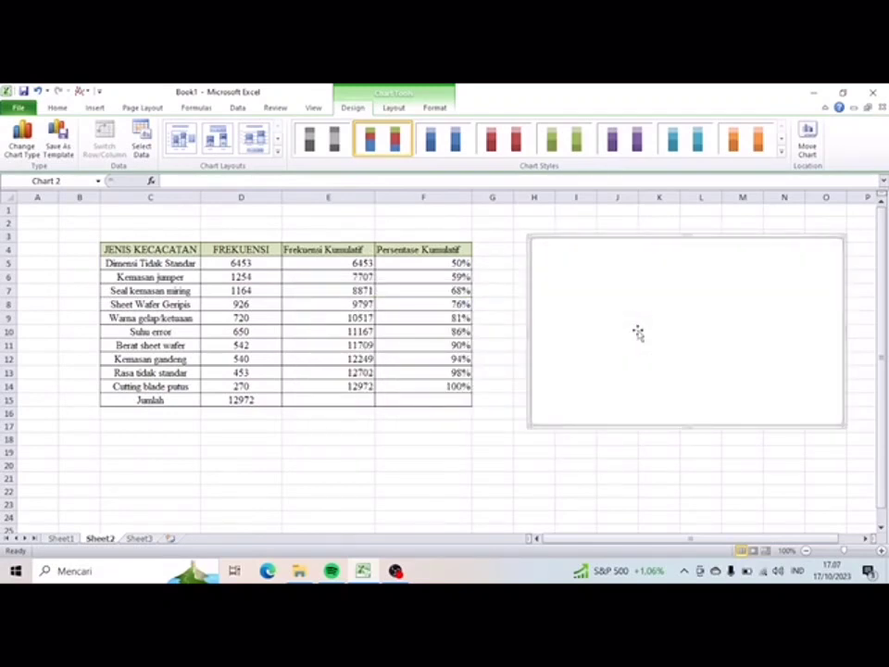
Set the chart's data range to =Sheet2!$C$4:$D$14;Sheet2!$F$4:$F$14 to plot FREKUENSI and Persentase Kumulatif by defect type.
{"action": "right_click", "coordinate": [637, 330]}
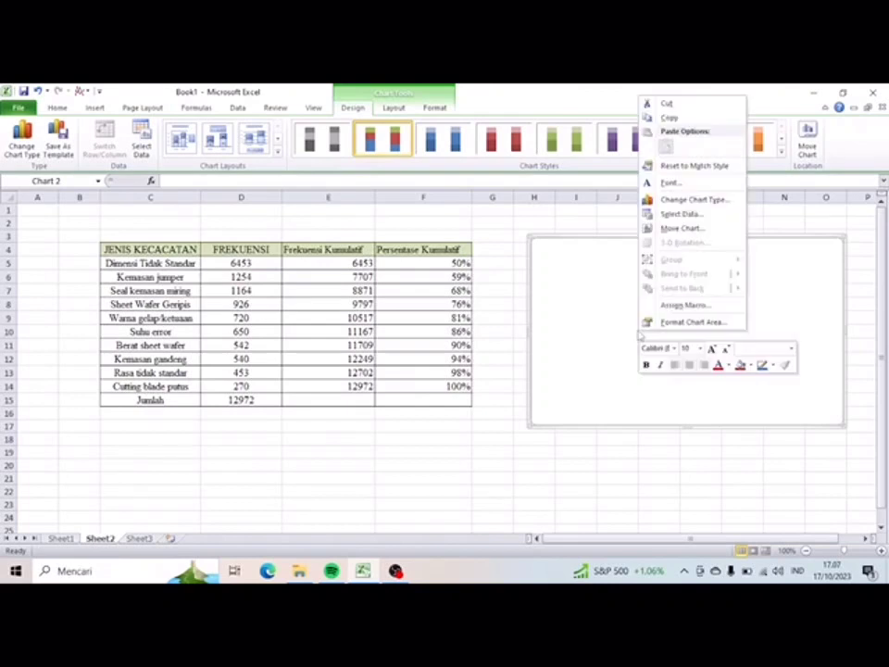
{"action": "left_click", "coordinate": [676, 214]}
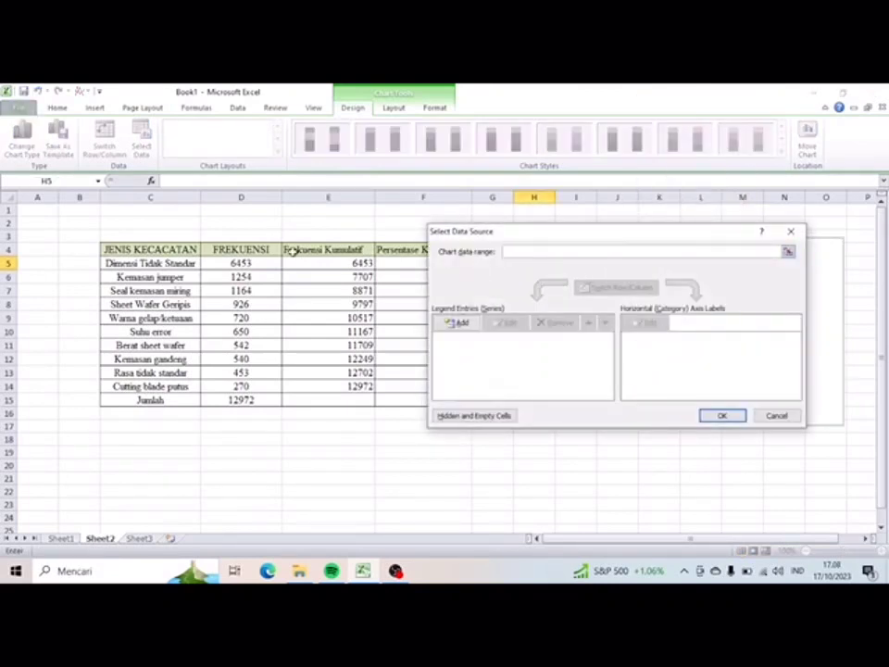
{"action": "left_click_drag", "start_coordinate": [107, 250], "coordinate": [241, 388]}
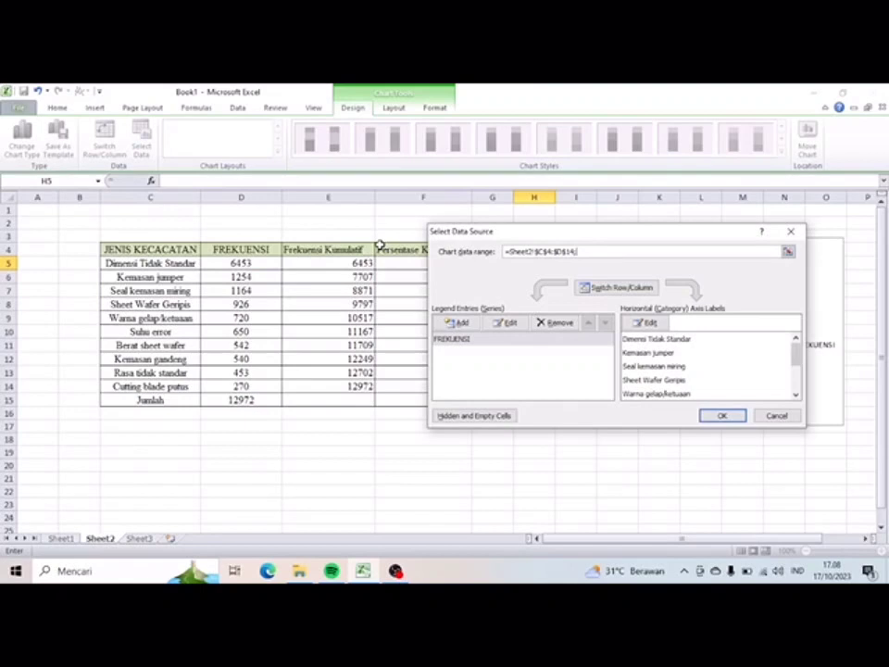
{"action": "left_click_drag", "start_coordinate": [379, 250], "coordinate": [457, 390]}
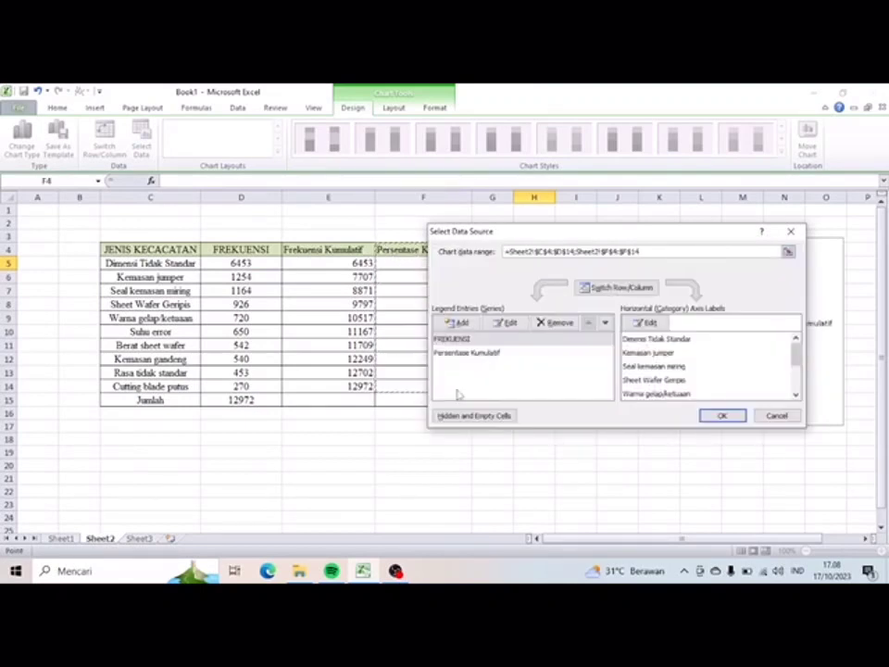
{"action": "left_click", "coordinate": [724, 416]}
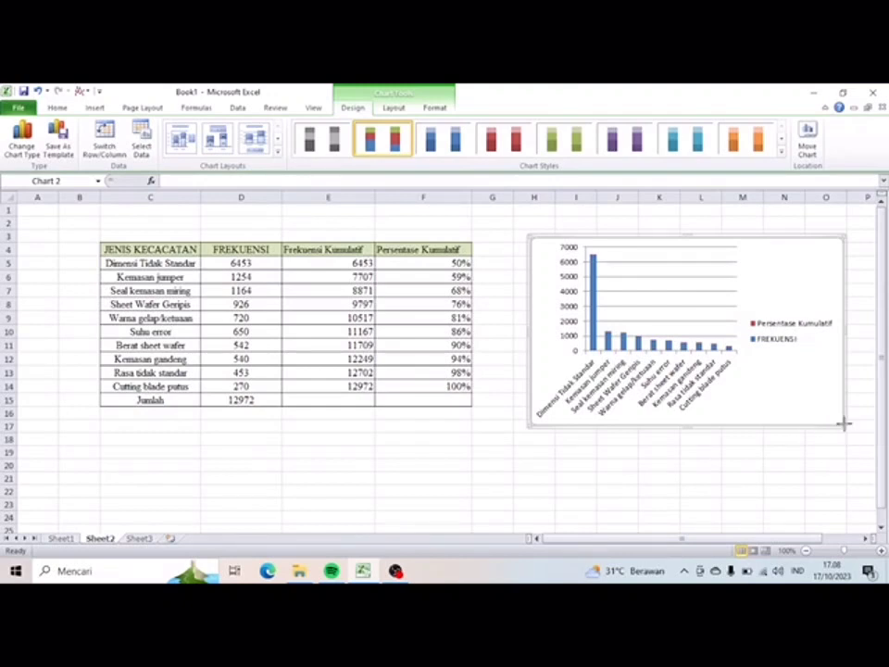
Enlarge the chart down to about row 20 and change the Persentase Kumulatif series to Stacked Line with Markers.
{"action": "left_click_drag", "start_coordinate": [844, 424], "coordinate": [866, 468]}
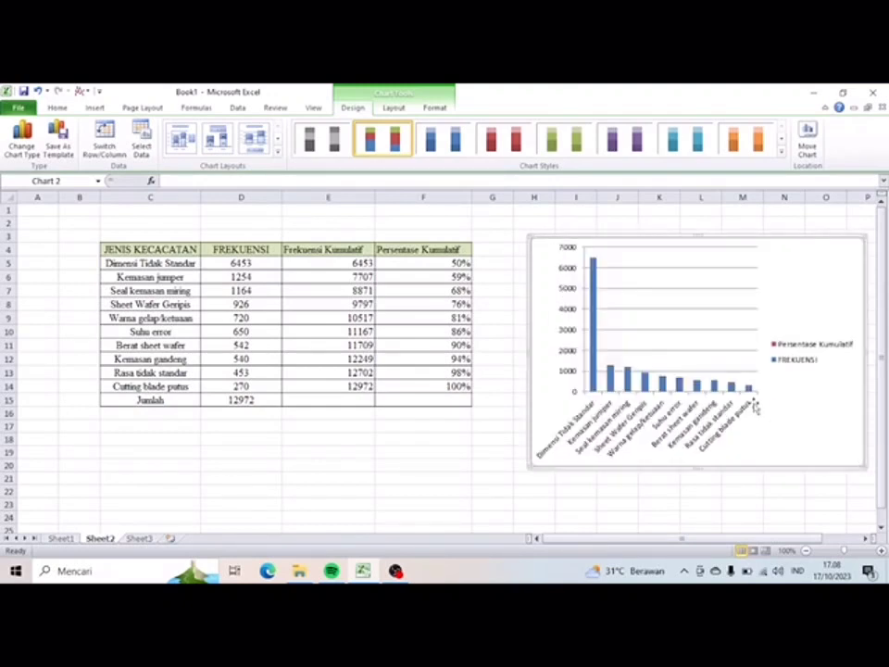
{"action": "left_click", "coordinate": [618, 370]}
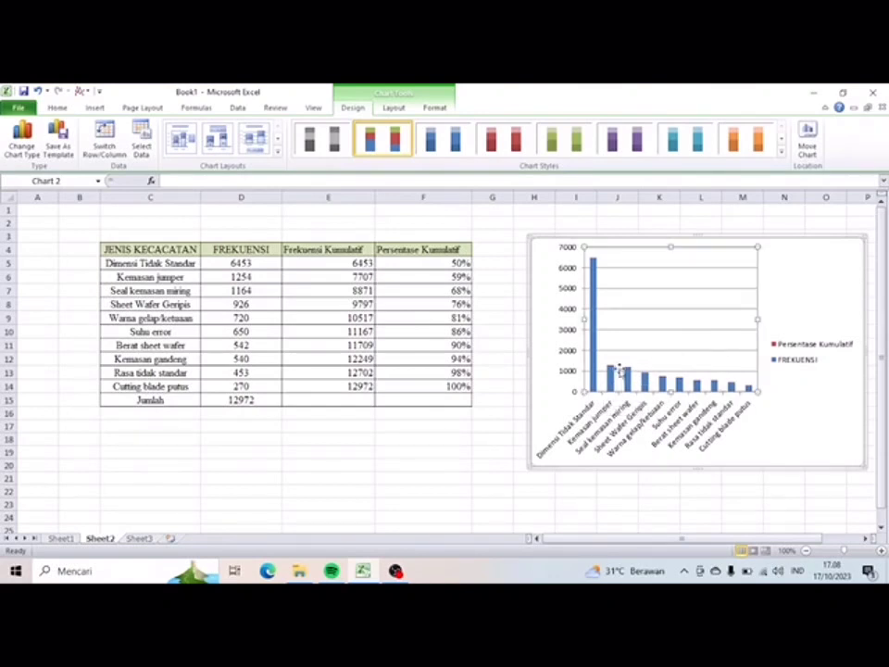
{"action": "left_click", "coordinate": [621, 373]}
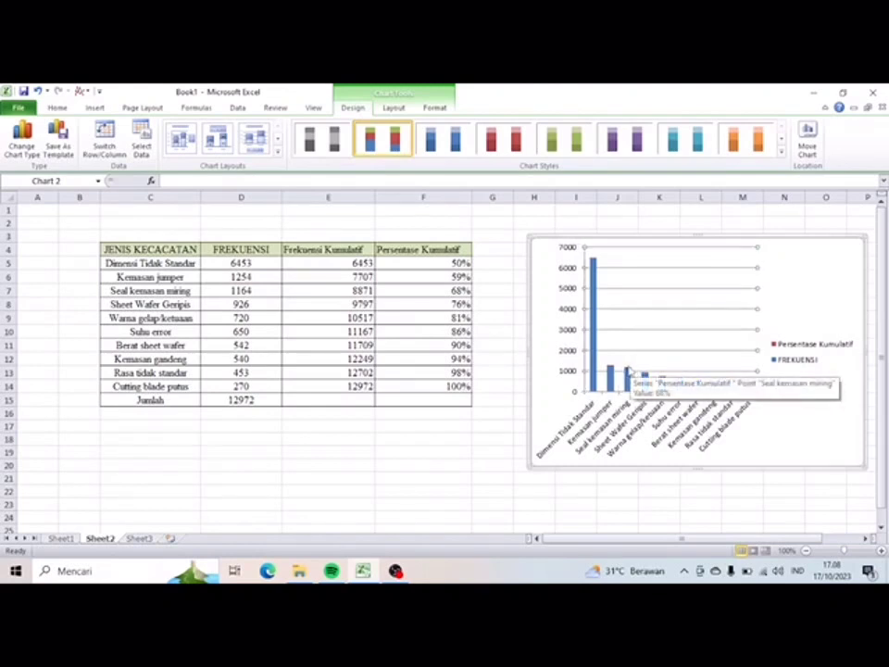
{"action": "left_click", "coordinate": [626, 371]}
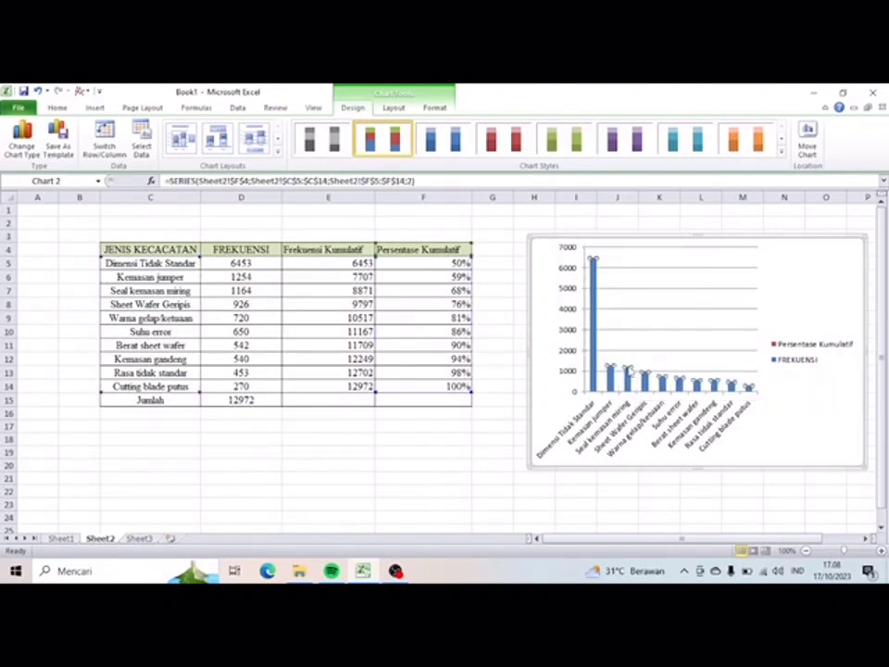
{"action": "right_click", "coordinate": [629, 369]}
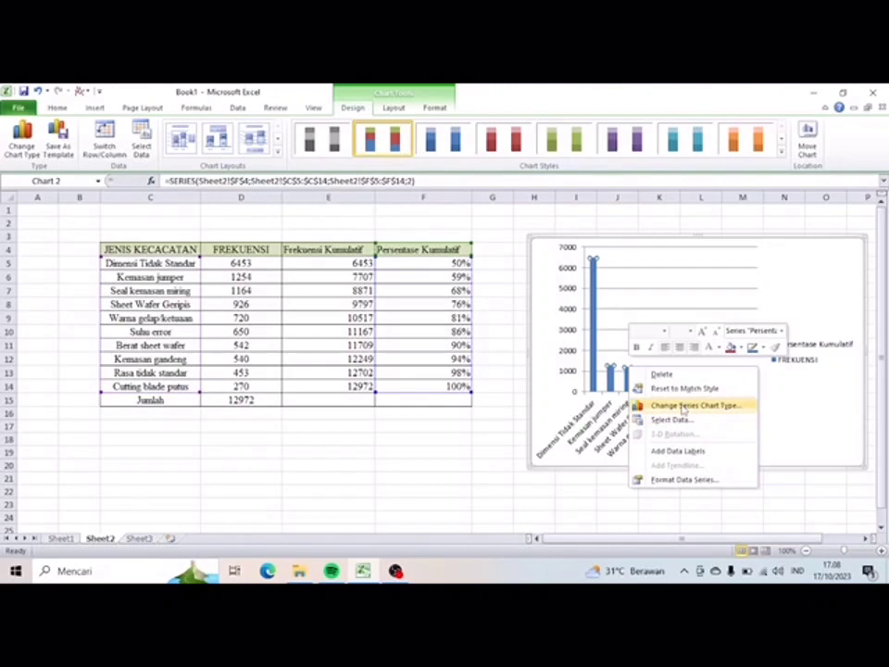
{"action": "left_click", "coordinate": [682, 409]}
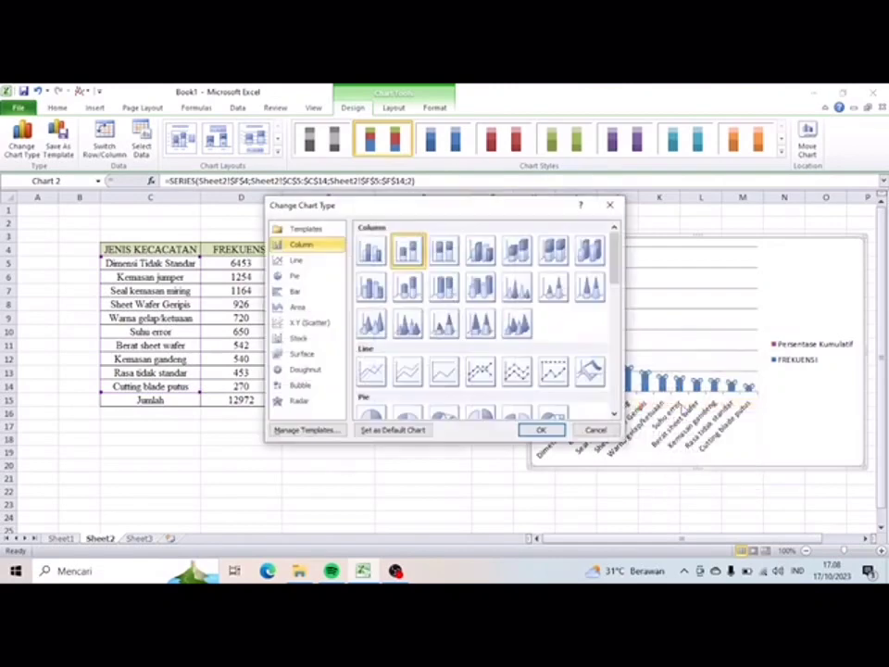
{"action": "left_click", "coordinate": [520, 380]}
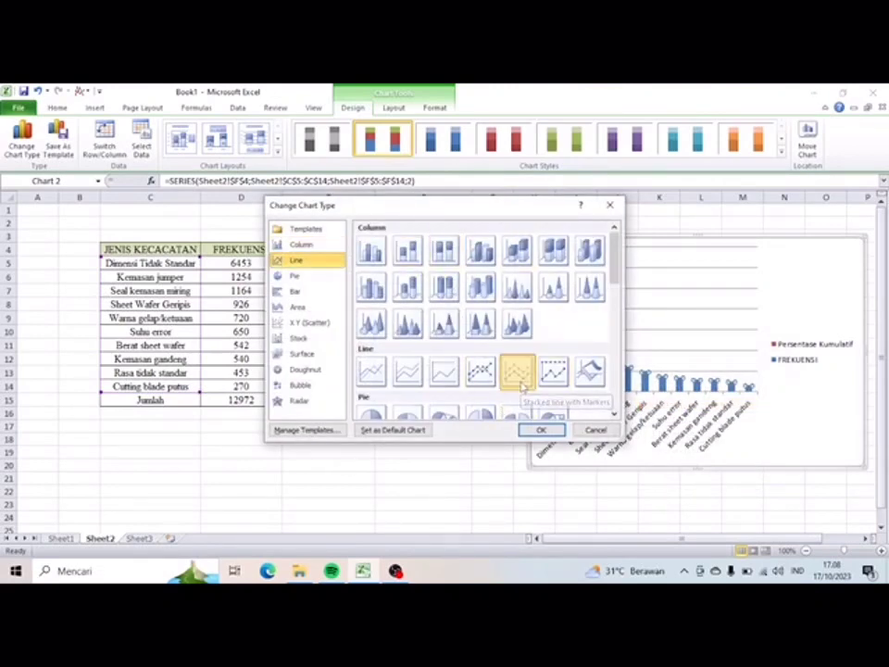
{"action": "left_click", "coordinate": [542, 434]}
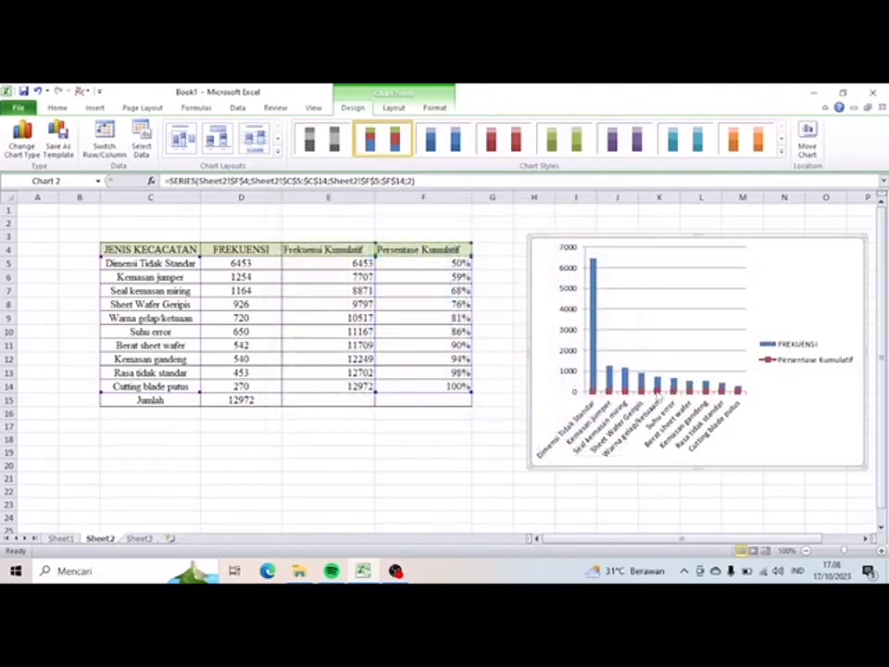
Plot the Persentase Kumulatif line on the secondary axis.
{"action": "right_click", "coordinate": [657, 396]}
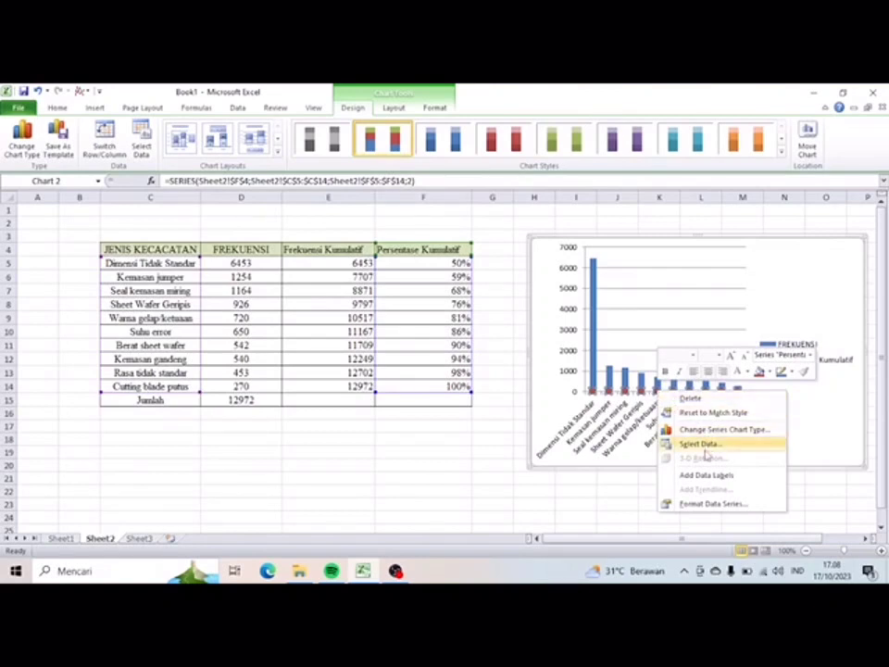
{"action": "left_click", "coordinate": [709, 505]}
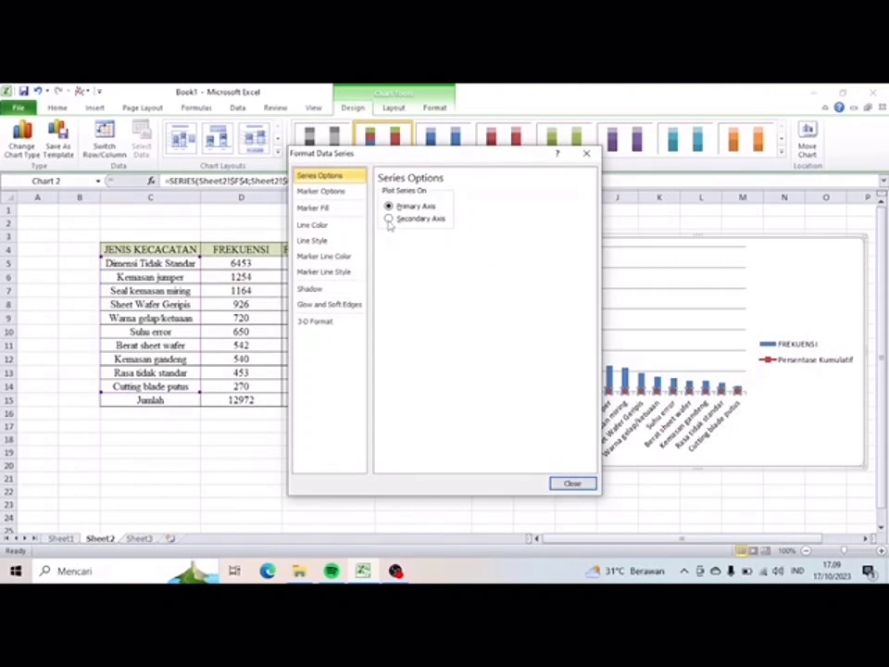
{"action": "left_click", "coordinate": [388, 218]}
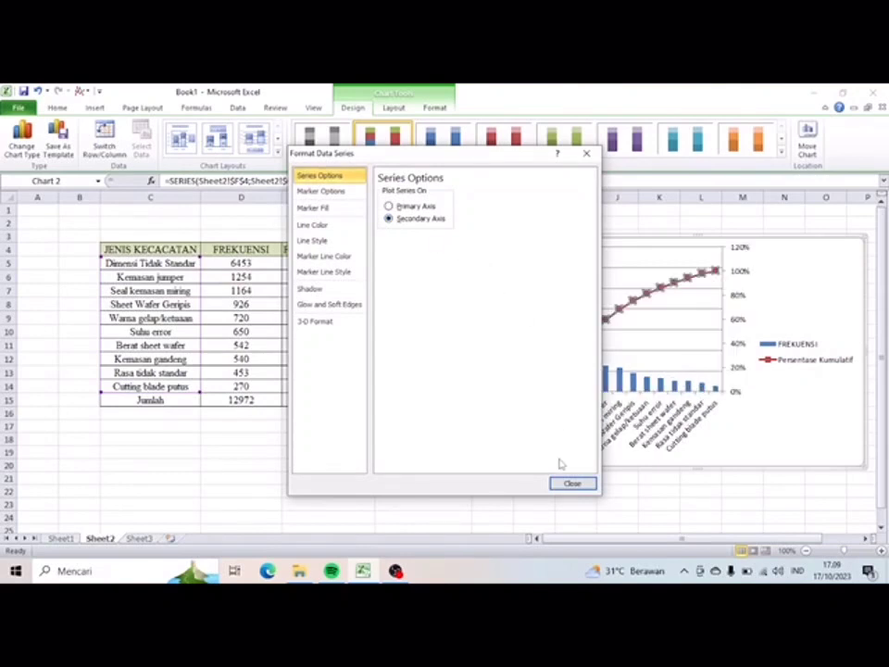
{"action": "left_click", "coordinate": [571, 484]}
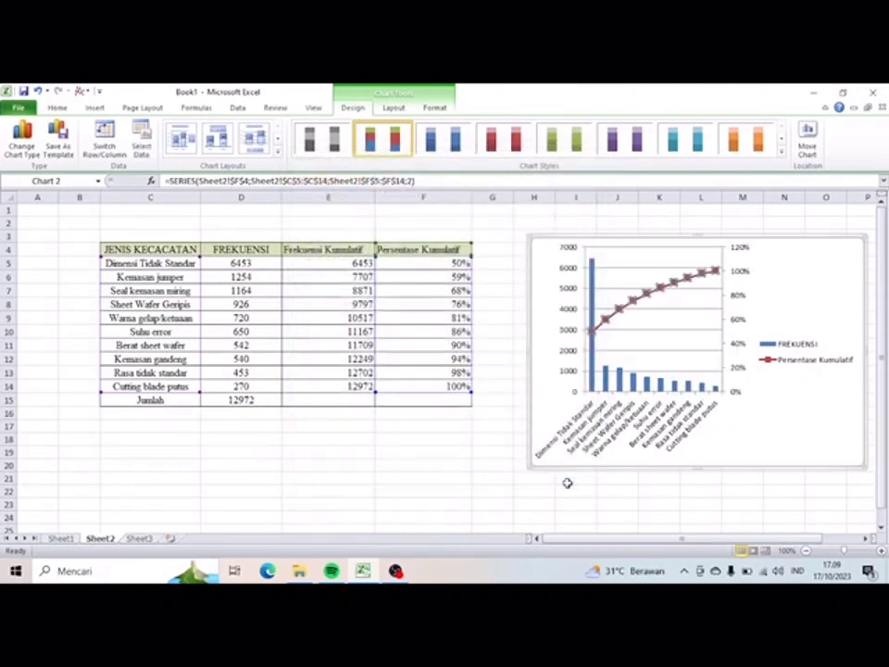
{"action": "mouse_move", "coordinate": [634, 311]}
{"action": "left_click", "coordinate": [746, 275]}
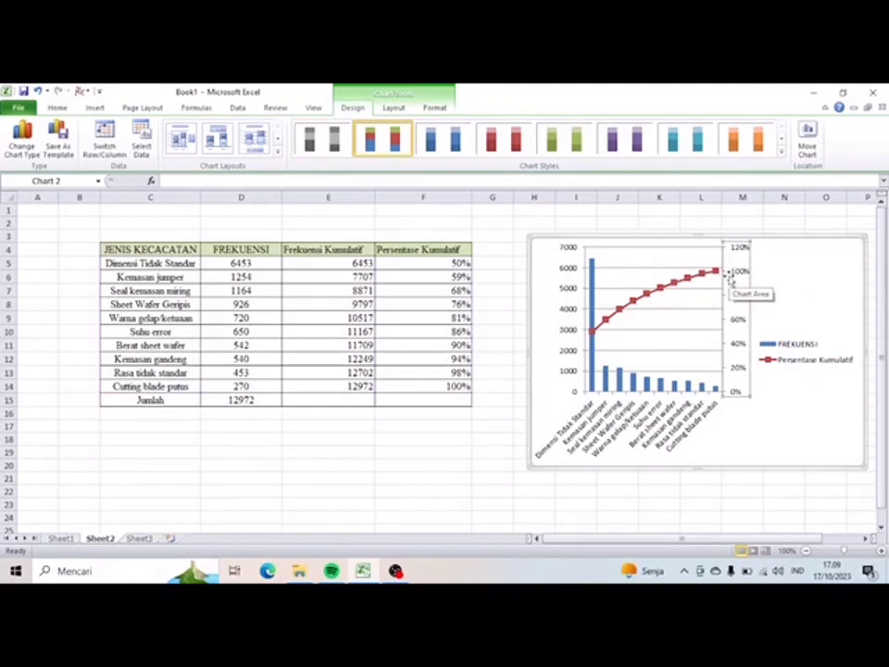
{"action": "right_click", "coordinate": [729, 276]}
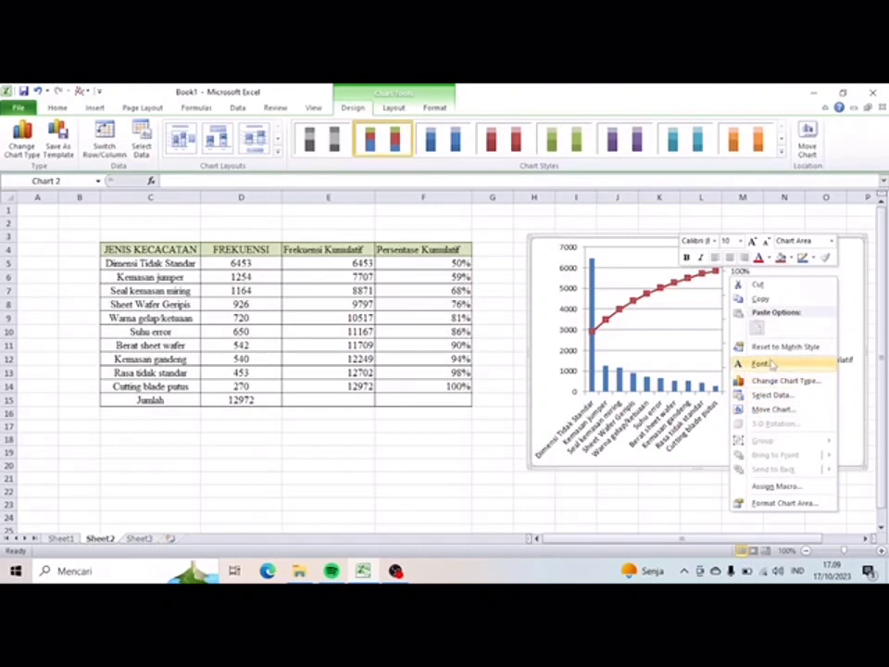
{"action": "left_click", "coordinate": [853, 297]}
{"action": "left_click", "coordinate": [738, 288]}
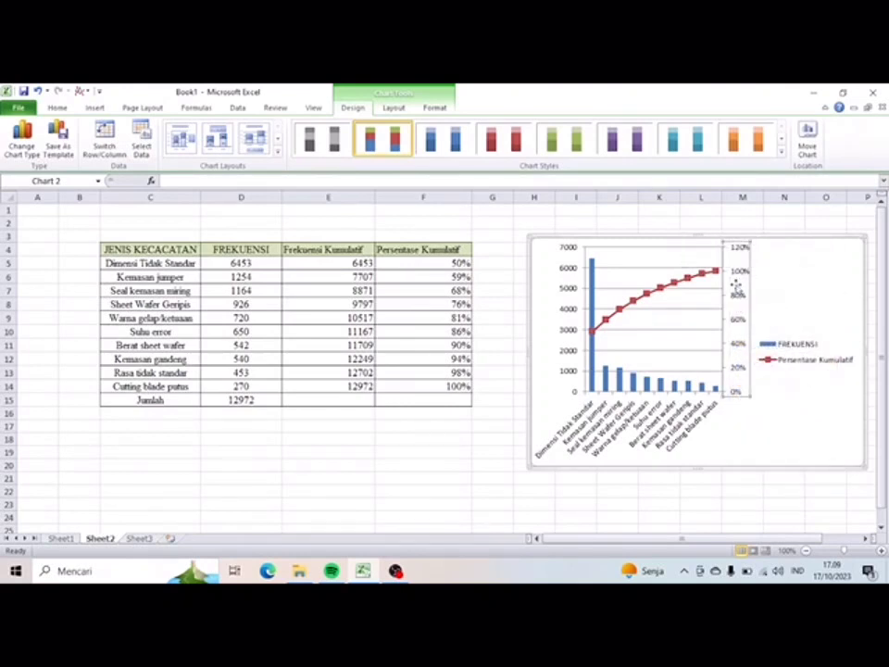
{"action": "right_click", "coordinate": [738, 282]}
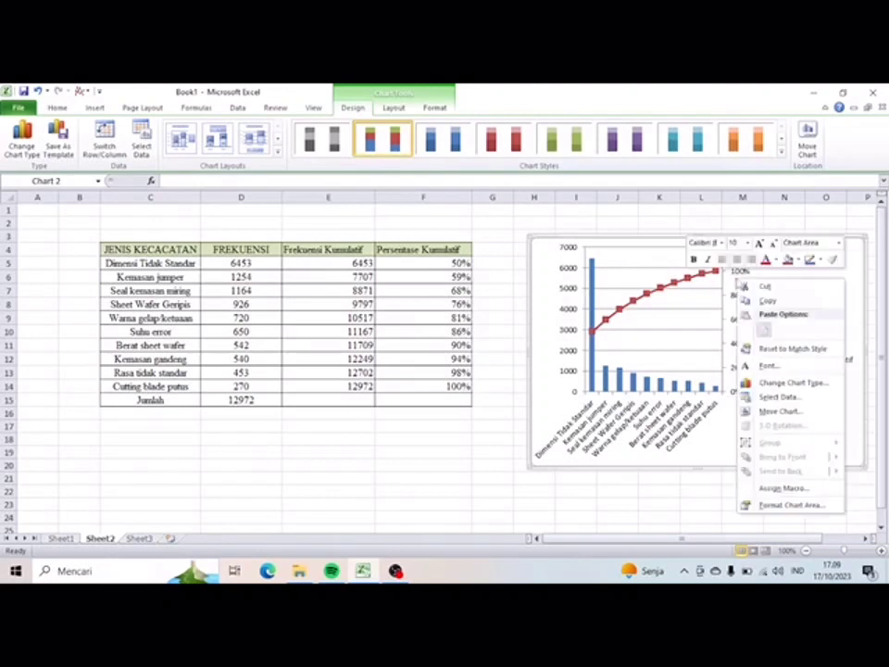
{"action": "key", "text": "Escape"}
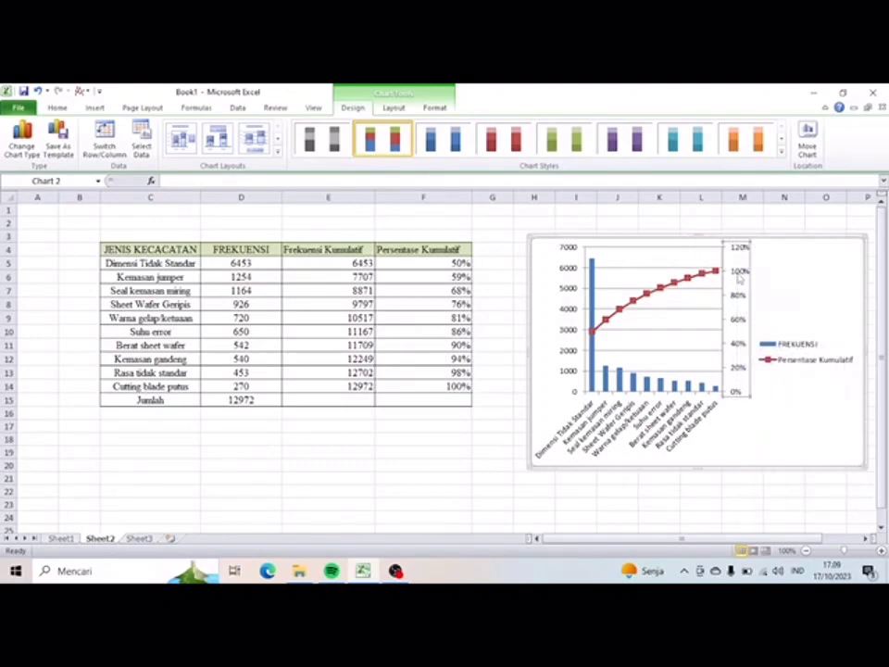
Set the secondary percentage axis to a fixed maximum of 1, keeping its minimum on Auto.
{"action": "right_click", "coordinate": [739, 268]}
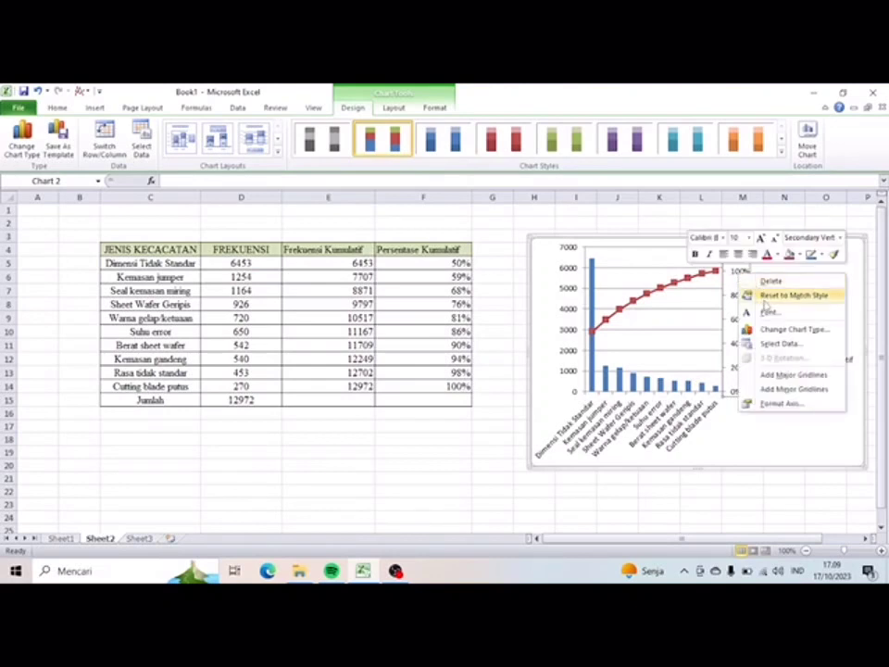
{"action": "left_click", "coordinate": [788, 404]}
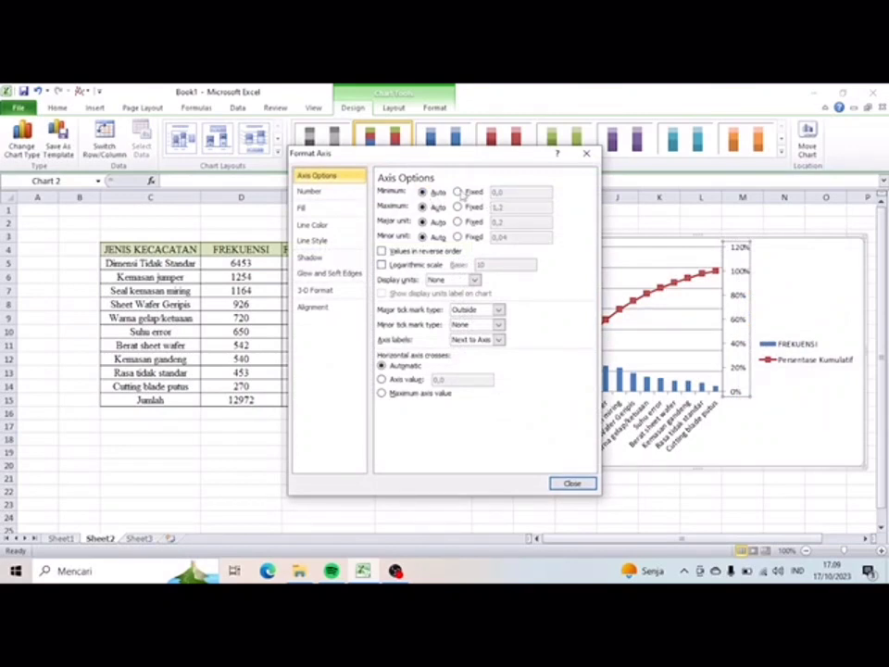
{"action": "left_click", "coordinate": [457, 191]}
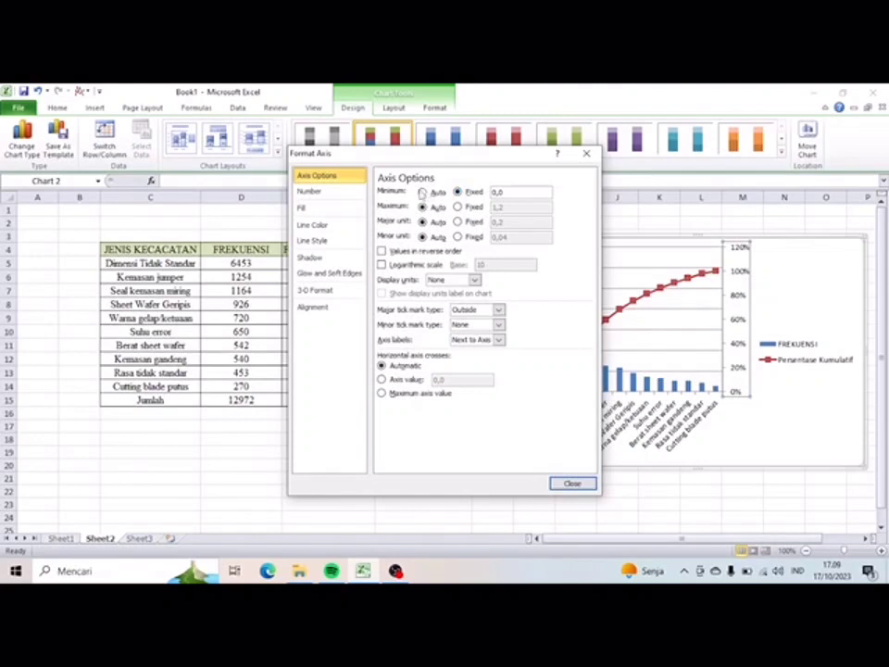
{"action": "left_click", "coordinate": [422, 192]}
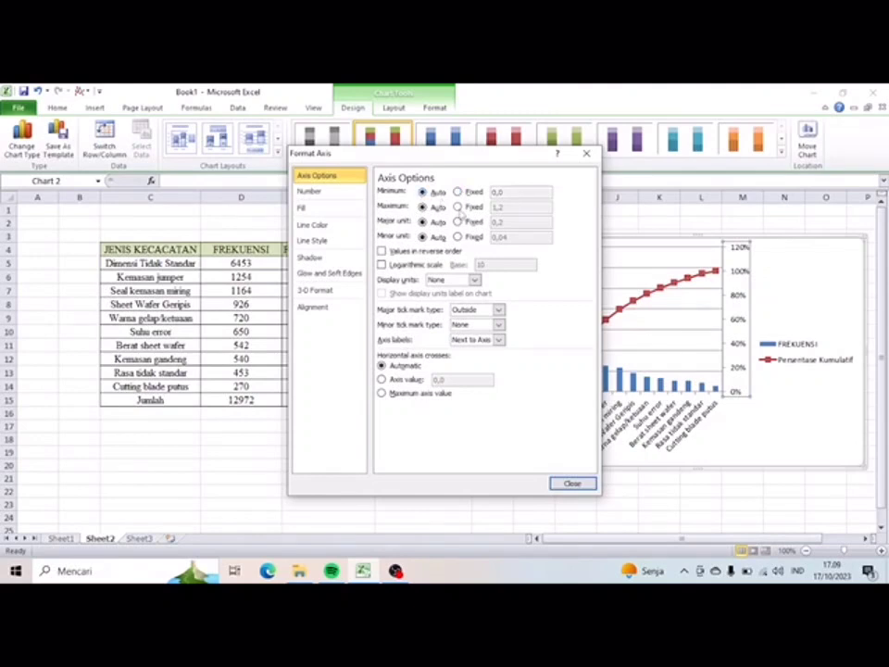
{"action": "left_click", "coordinate": [458, 206]}
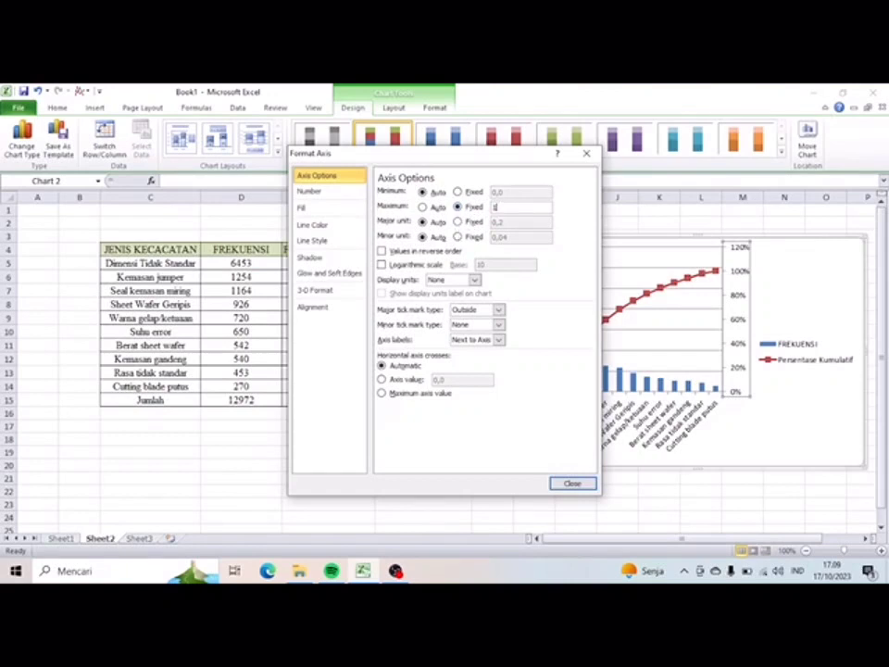
{"action": "left_click", "coordinate": [558, 482]}
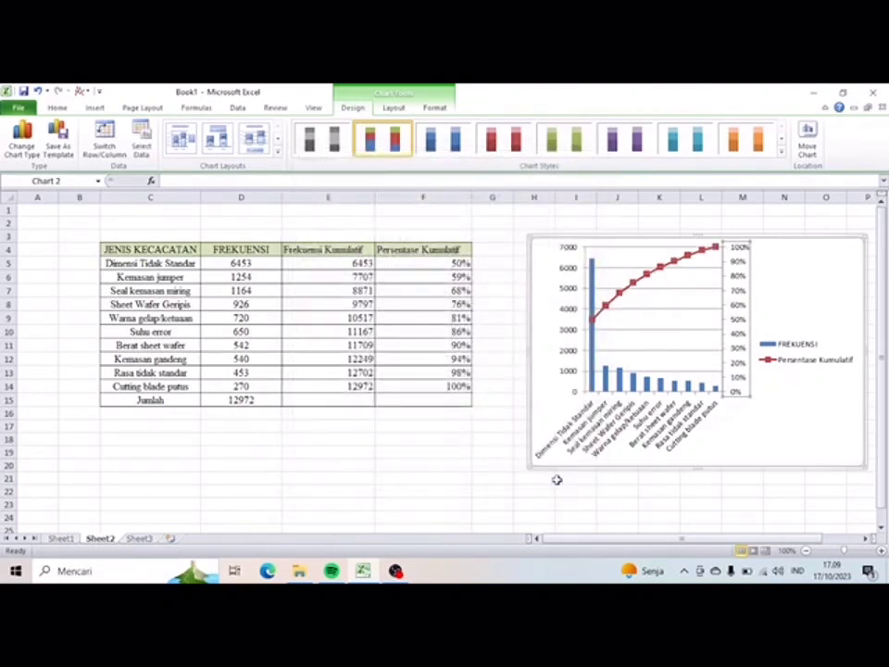
Add data labels to the Persentase Kumulatif line and enlarge the chart to span about columns G to P, down to row 22.
{"action": "left_click", "coordinate": [629, 280]}
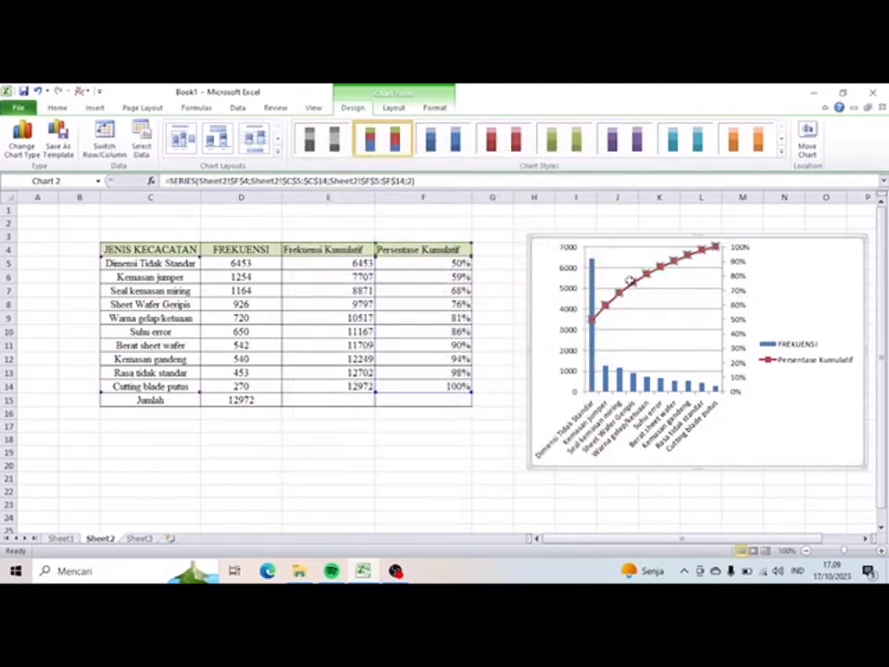
{"action": "right_click", "coordinate": [629, 280]}
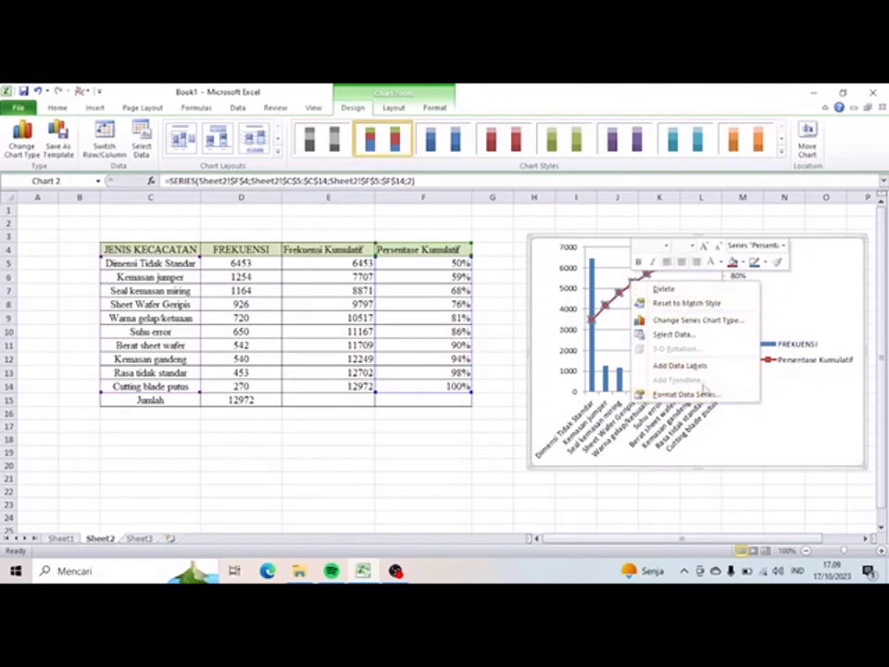
{"action": "left_click", "coordinate": [680, 365]}
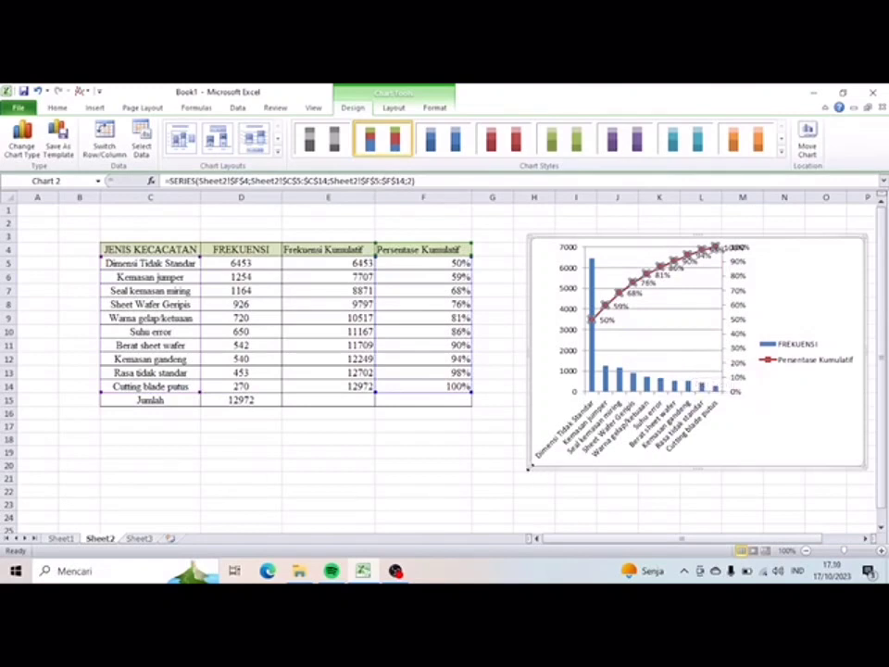
{"action": "left_click_drag", "start_coordinate": [530, 468], "coordinate": [486, 491]}
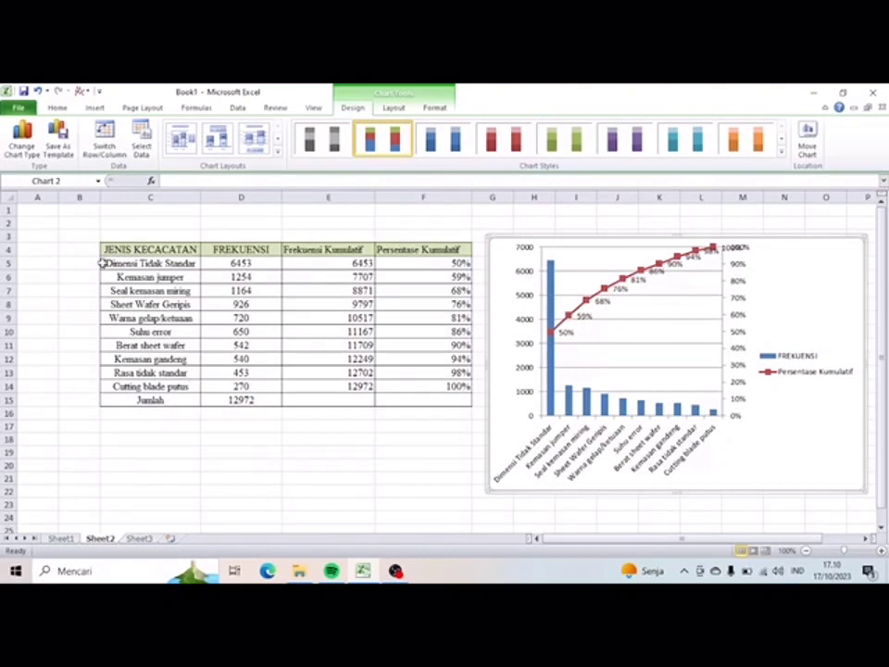
Fill the defect rows C5:F14 with a light olive green and the Jumlah cells C15:D15 with a darker olive green.
{"action": "left_click_drag", "start_coordinate": [107, 263], "coordinate": [444, 385]}
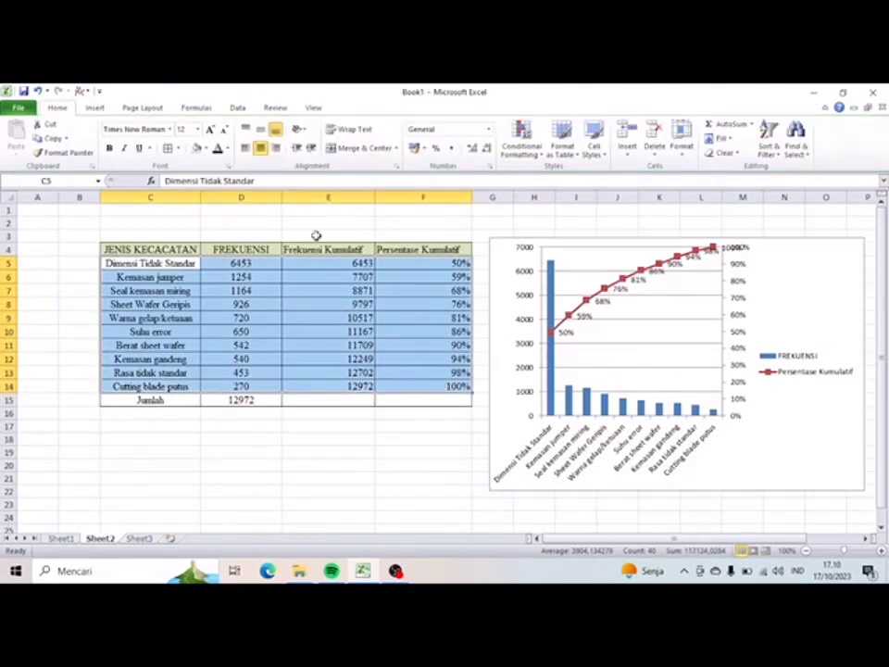
{"action": "left_click", "coordinate": [205, 150]}
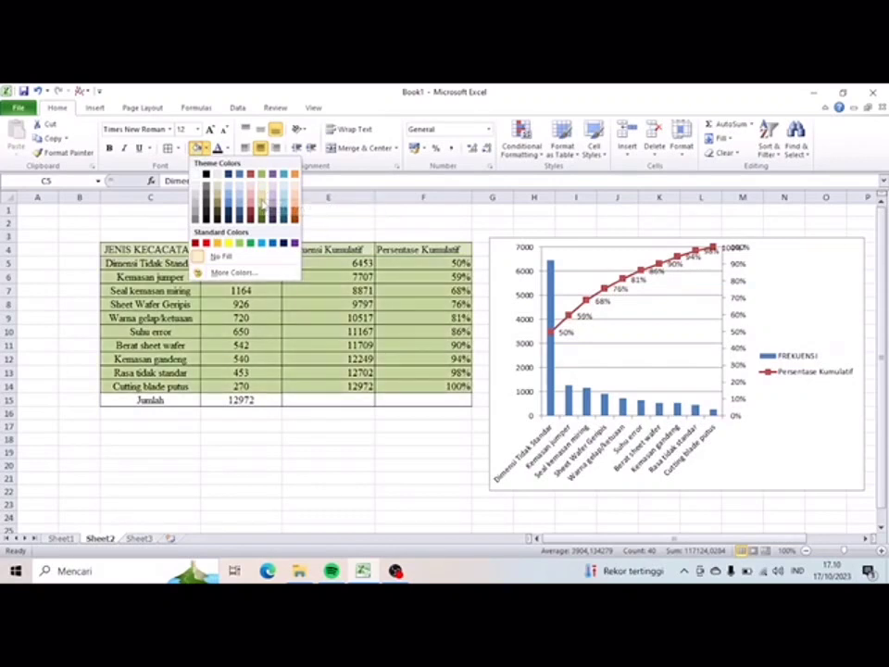
{"action": "left_click", "coordinate": [263, 206]}
{"action": "left_click_drag", "start_coordinate": [123, 400], "coordinate": [246, 401]}
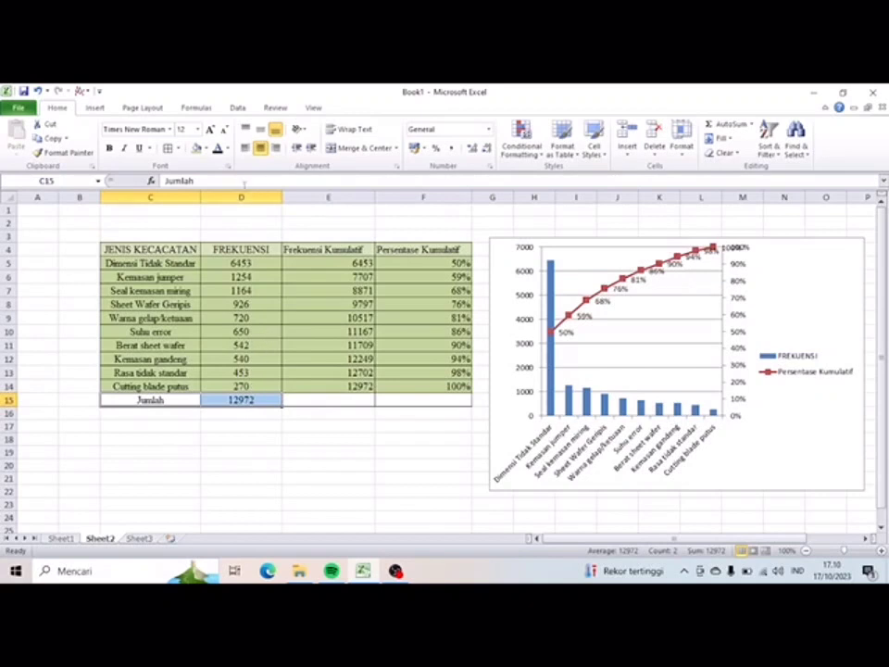
{"action": "left_click", "coordinate": [206, 149]}
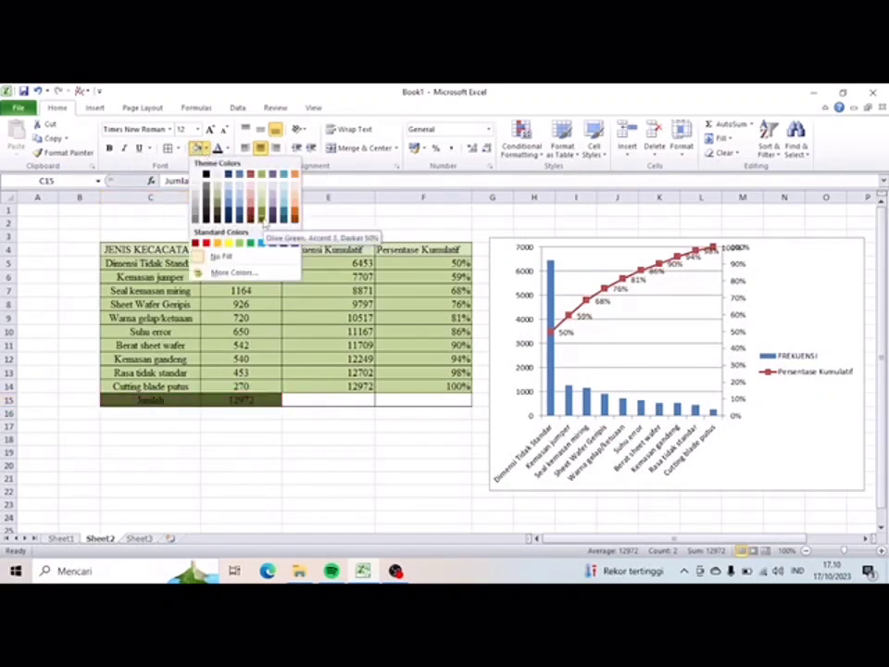
{"action": "left_click", "coordinate": [262, 217]}
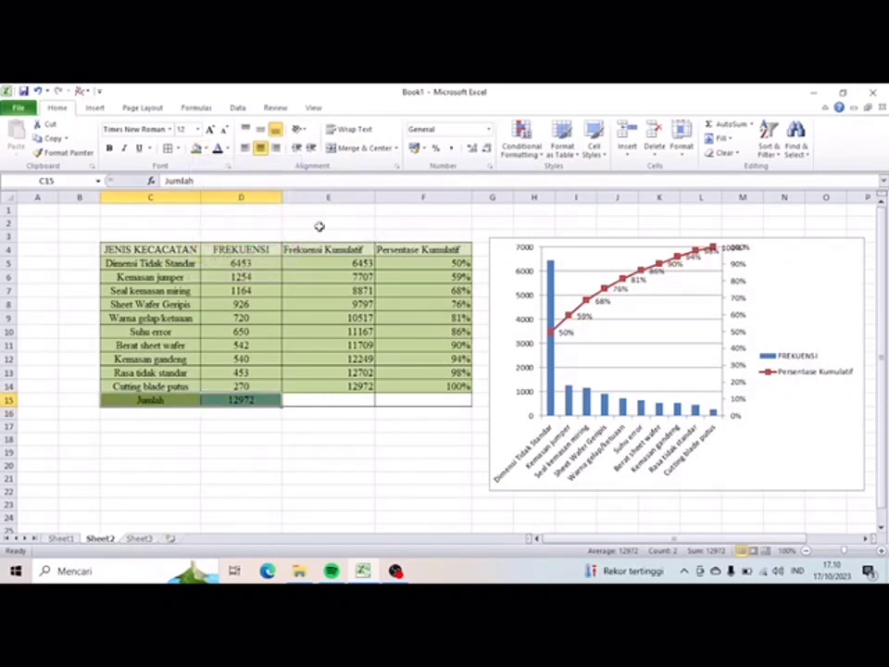
Set the font colour of the whole chart area to Automatic.
{"action": "left_click", "coordinate": [508, 335]}
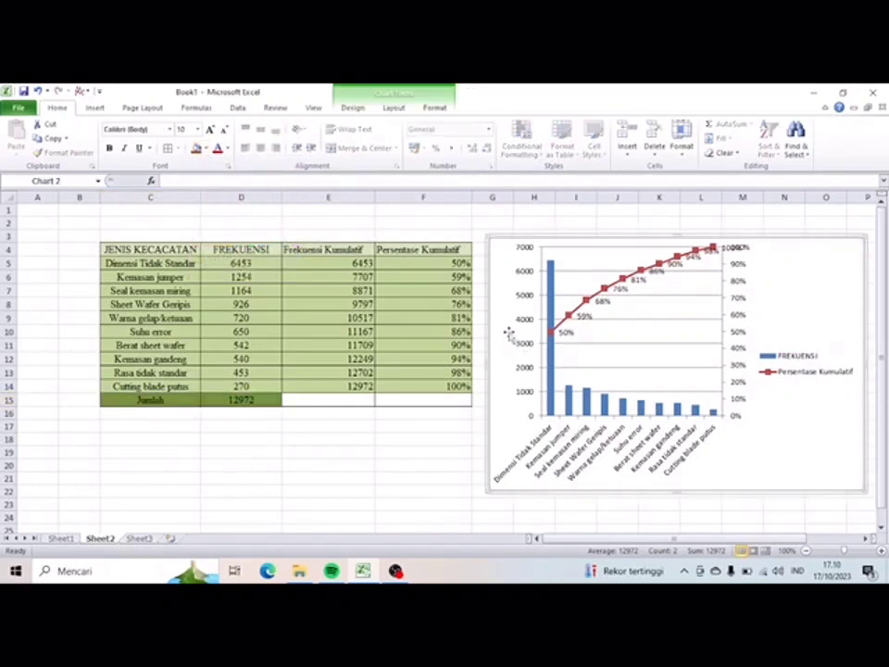
{"action": "right_click", "coordinate": [508, 335]}
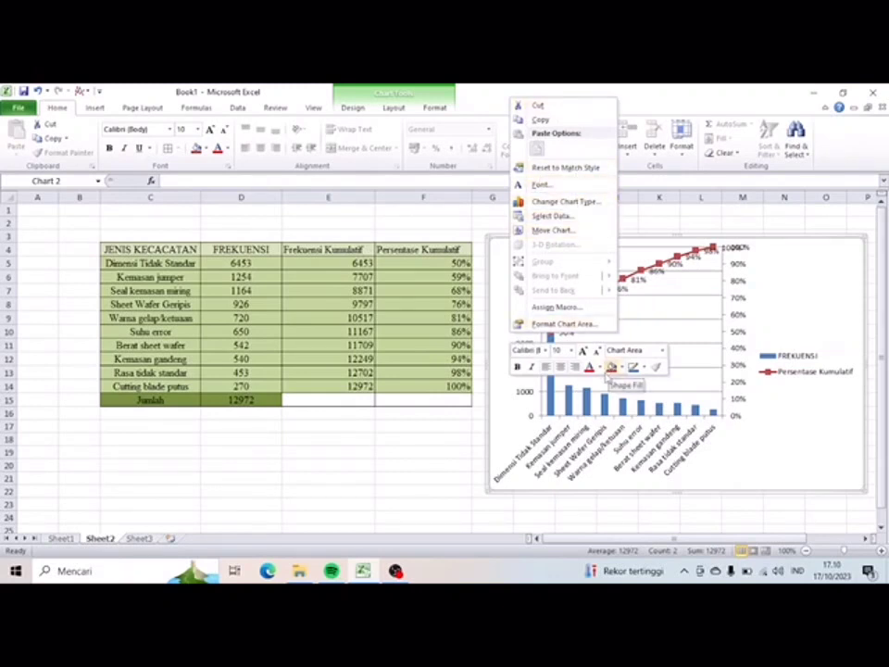
{"action": "left_click", "coordinate": [597, 367]}
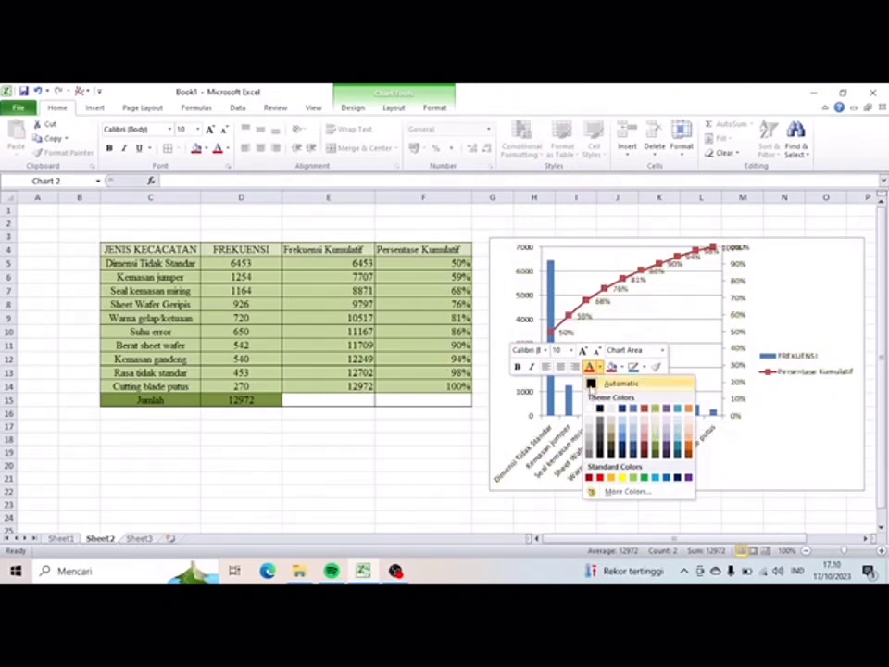
{"action": "left_click", "coordinate": [591, 384]}
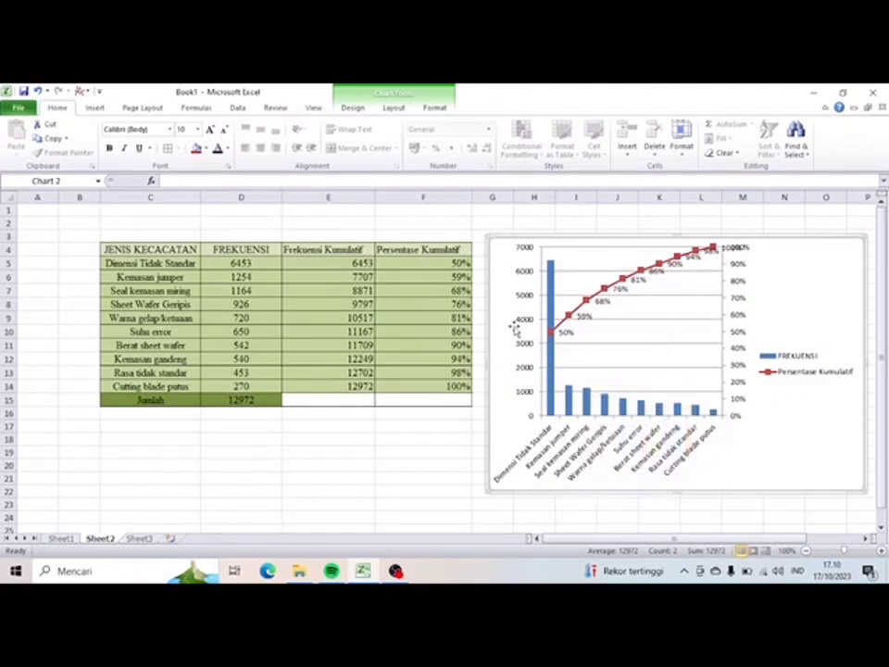
Fill the chart's plot area with light olive green and the FREKUENSI columns with dark olive green.
{"action": "right_click", "coordinate": [514, 325]}
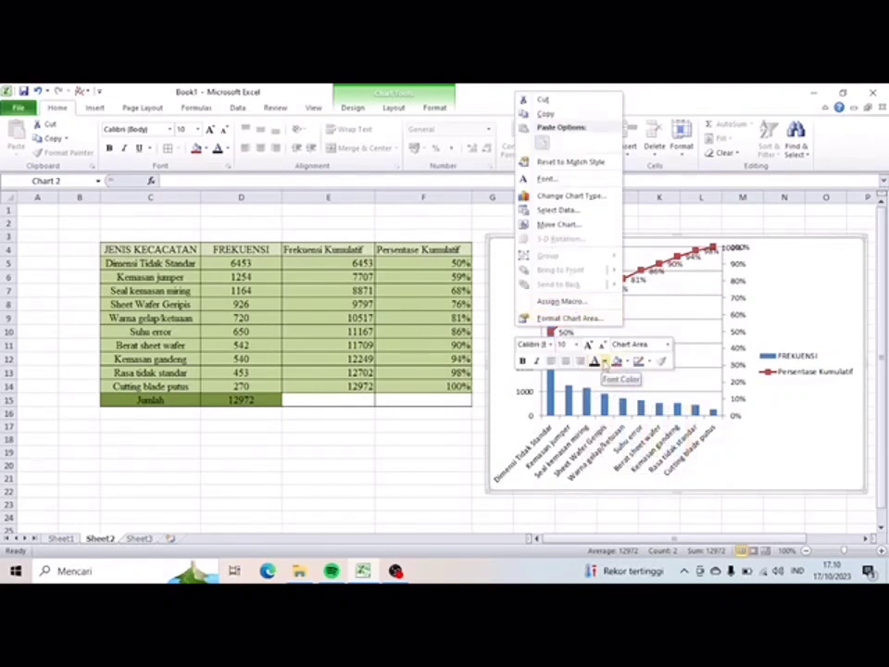
{"action": "left_click", "coordinate": [706, 355]}
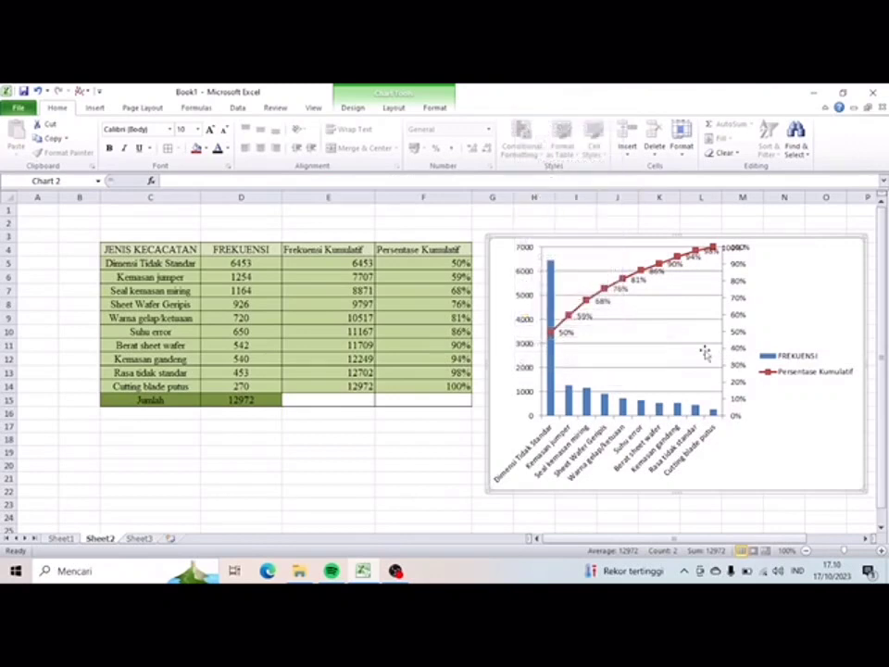
{"action": "left_click", "coordinate": [550, 362]}
{"action": "right_click", "coordinate": [551, 362]}
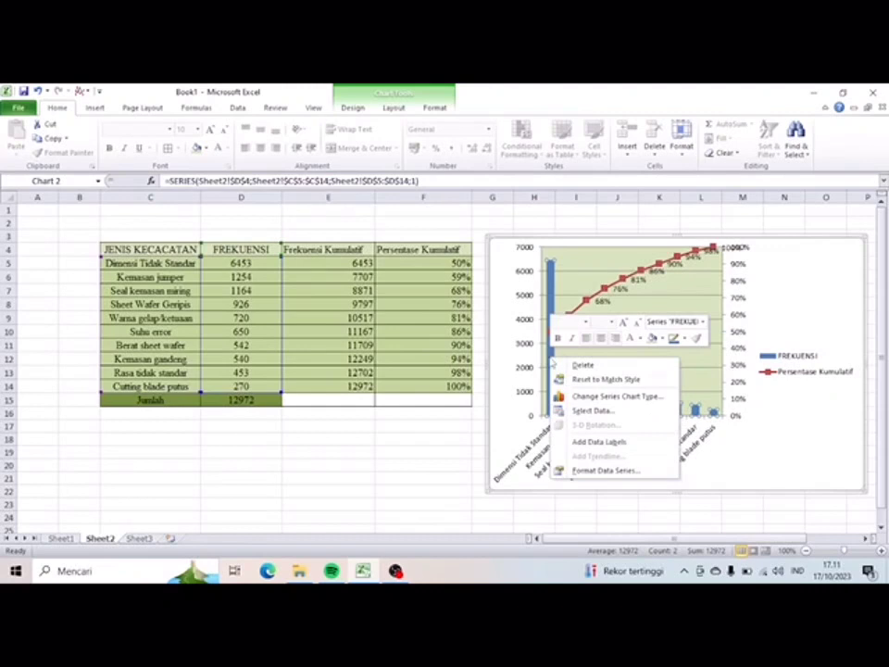
{"action": "left_click", "coordinate": [659, 338]}
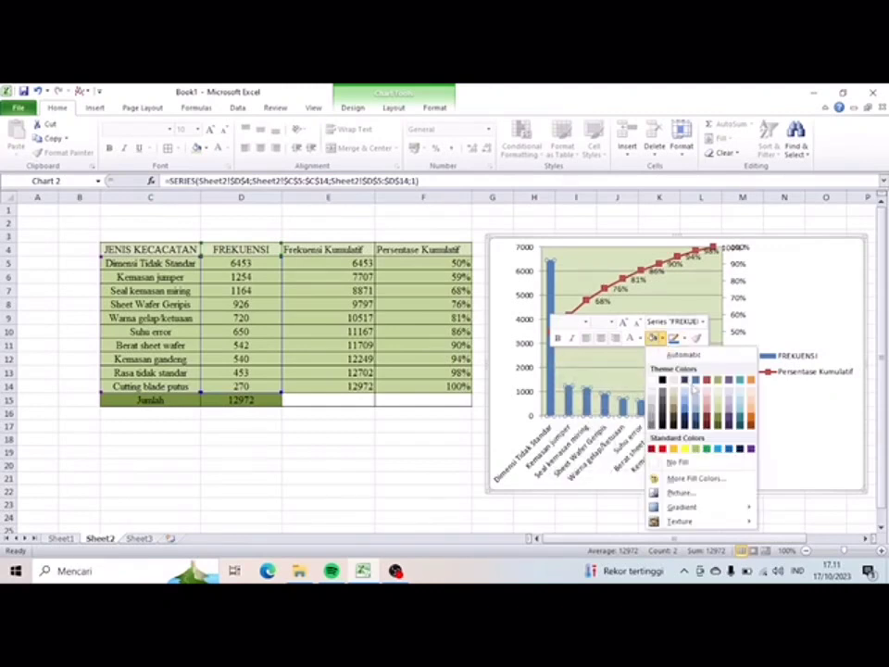
{"action": "left_click", "coordinate": [727, 424]}
Reapply the Automatic font colour to the Pareto chart's text.
{"action": "left_click", "coordinate": [769, 317]}
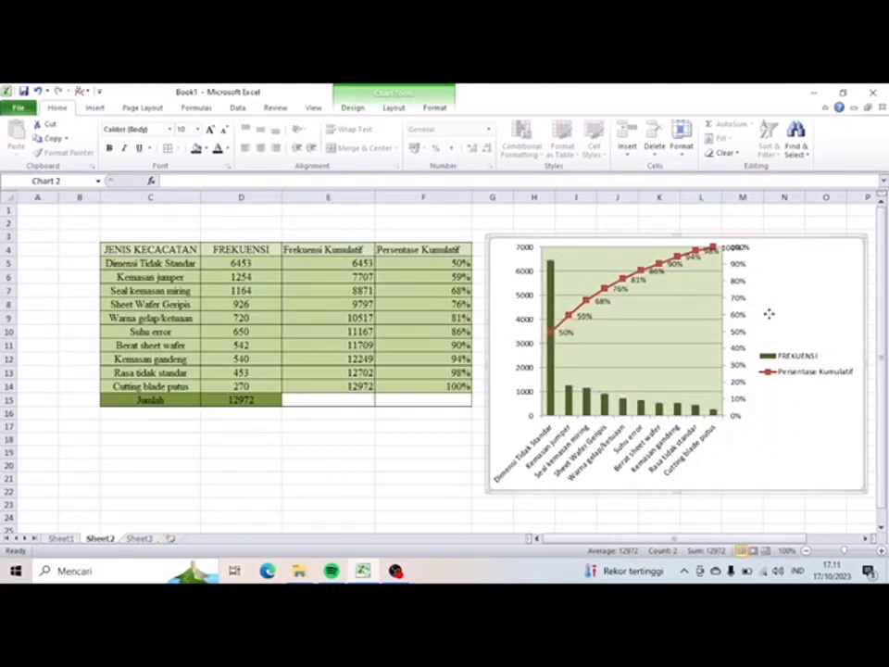
{"action": "right_click", "coordinate": [769, 314]}
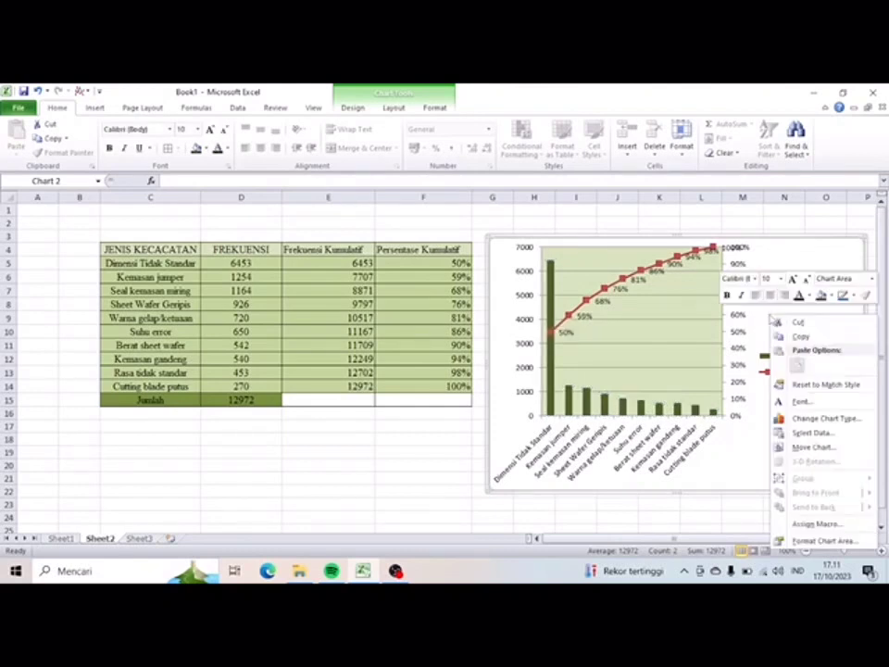
{"action": "left_click", "coordinate": [795, 235]}
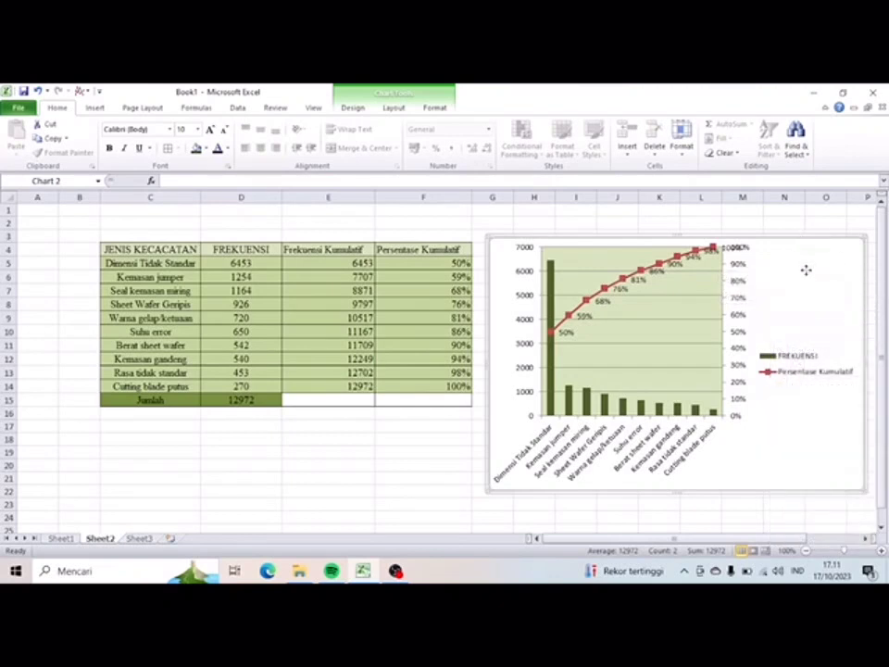
{"action": "right_click", "coordinate": [701, 268]}
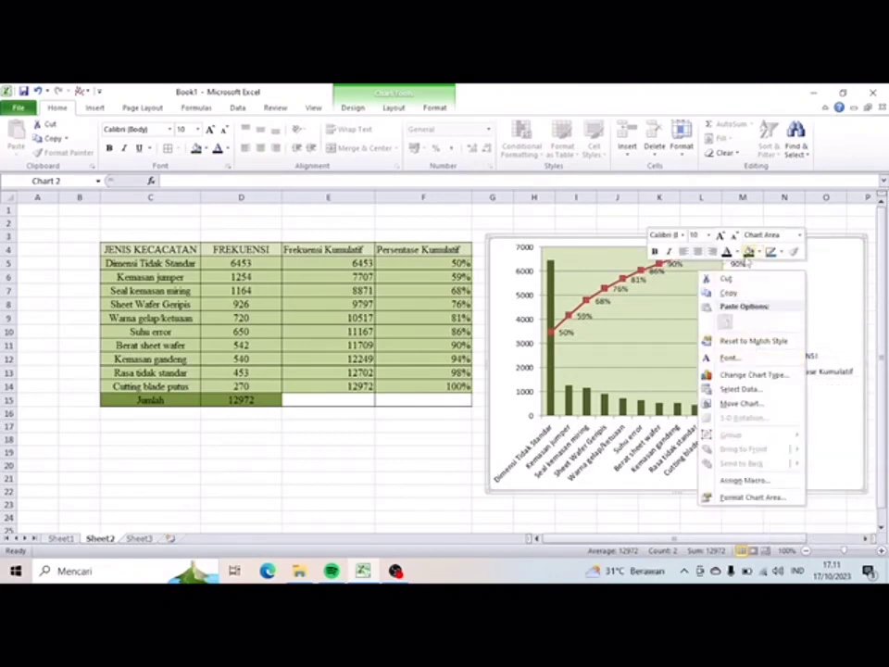
{"action": "left_click", "coordinate": [736, 252]}
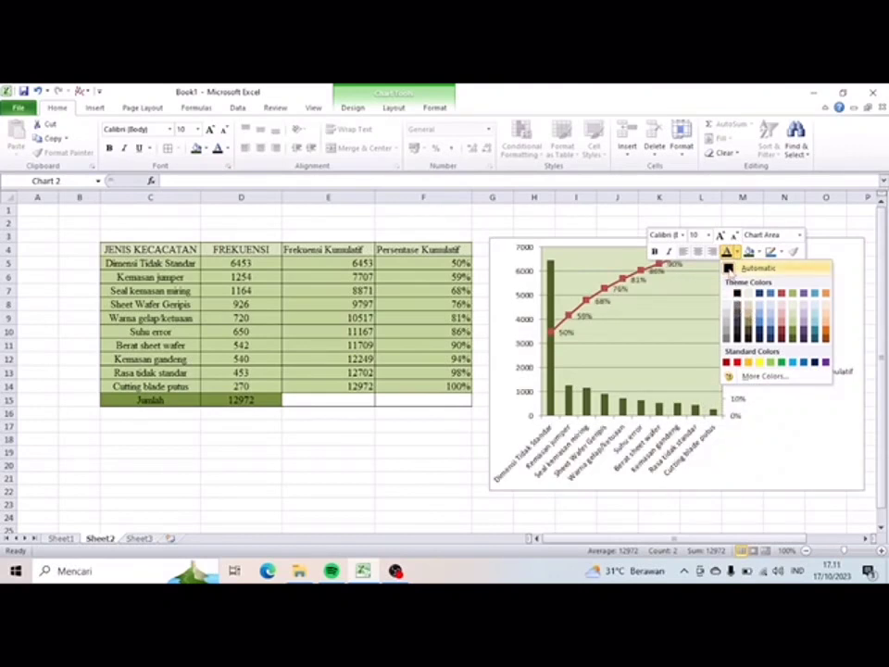
{"action": "left_click", "coordinate": [728, 268]}
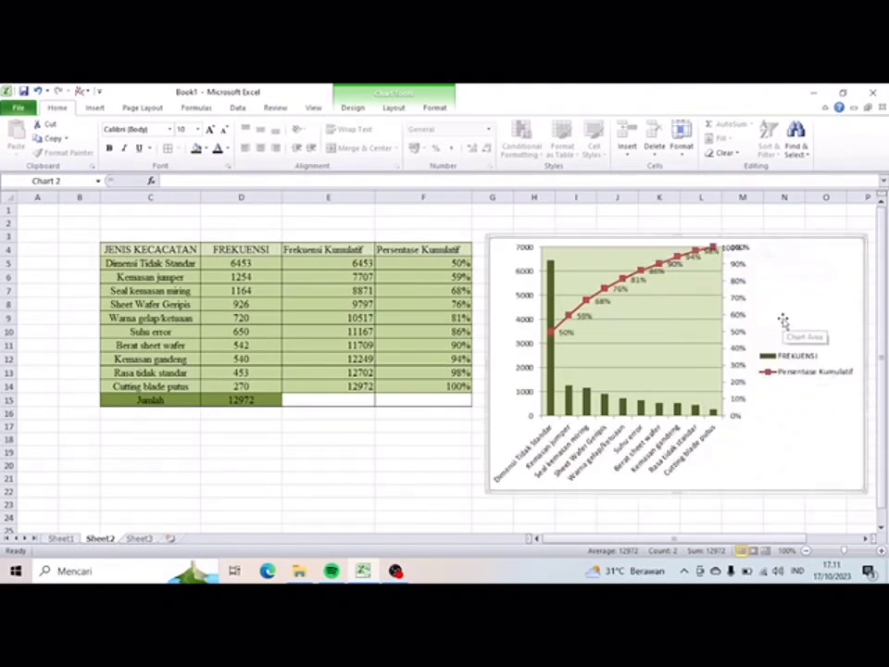